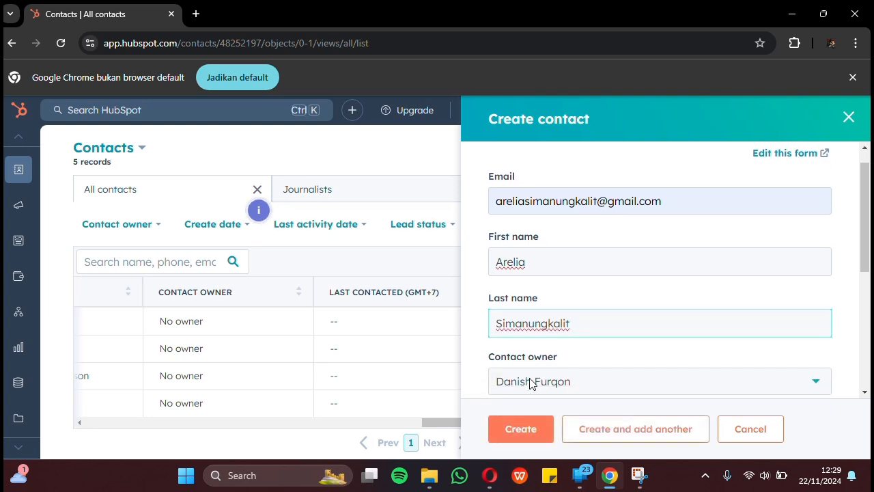
Create the contact from the completed form and return to the list of all contacts
click(524, 435)
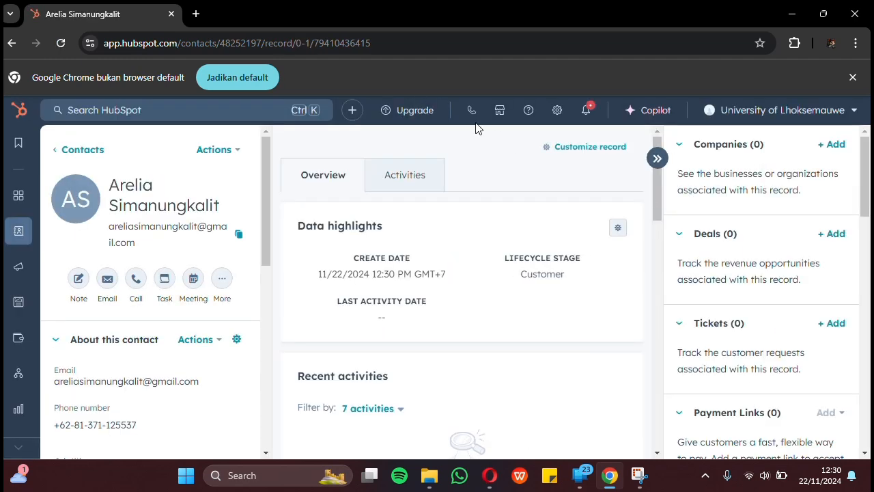
click(12, 43)
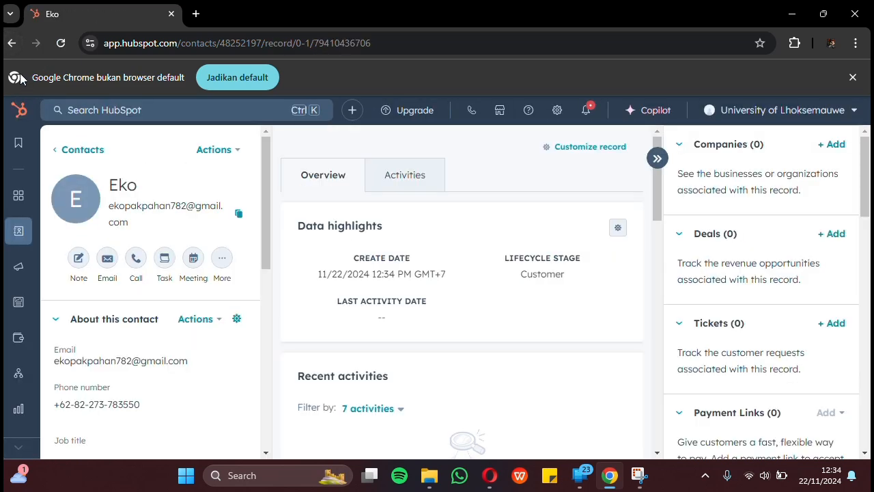
click(12, 43)
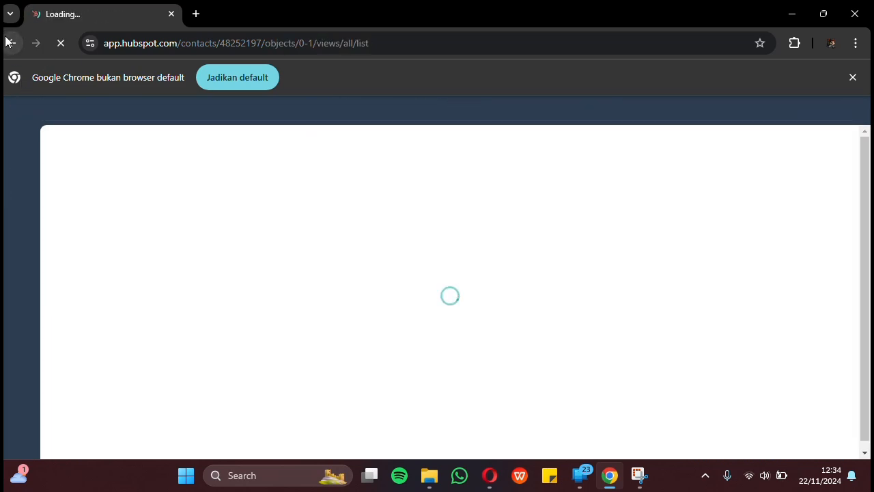
scroll(471, 365, down, 2)
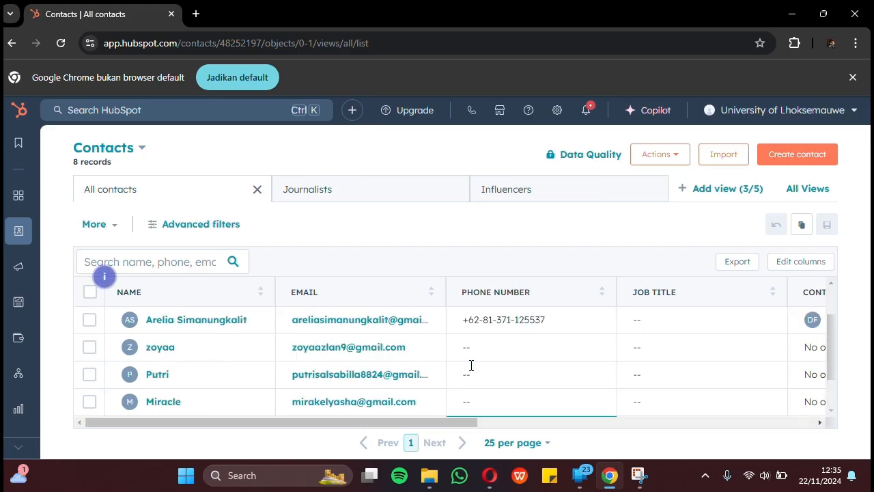
scroll(471, 366, up, 1)
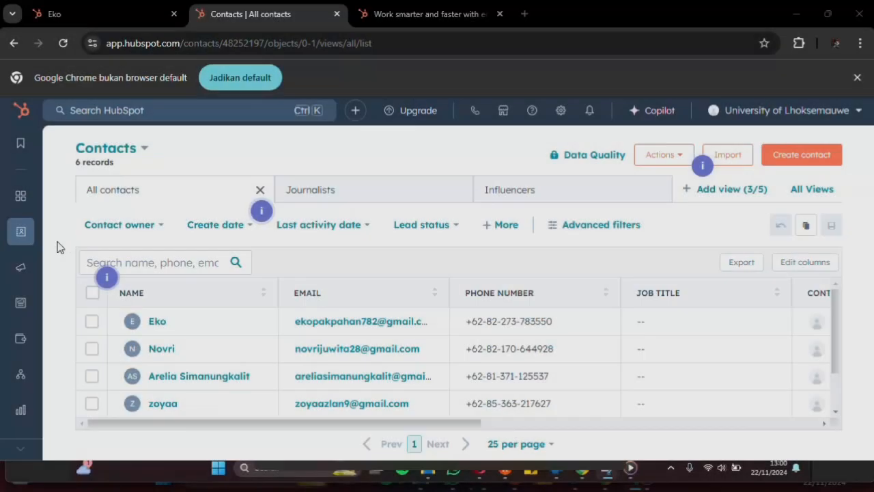
Create a regular marketing email from a simple text template
mouse_move(19, 266)
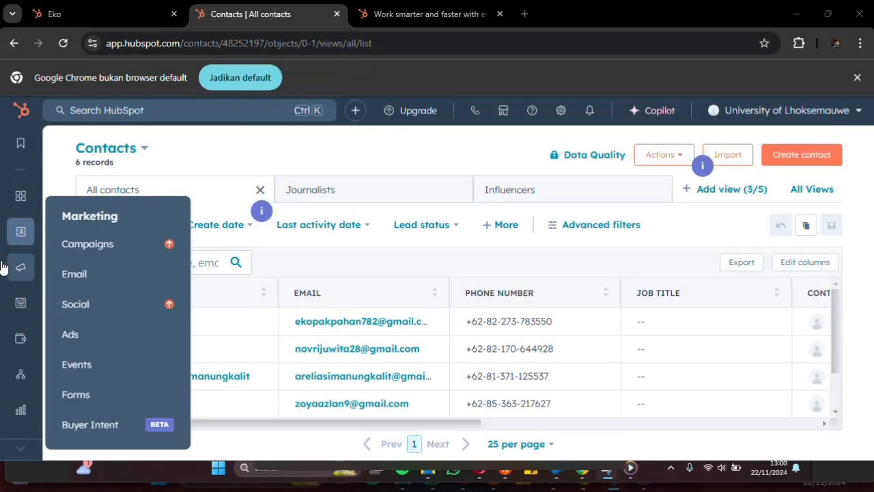
click(88, 269)
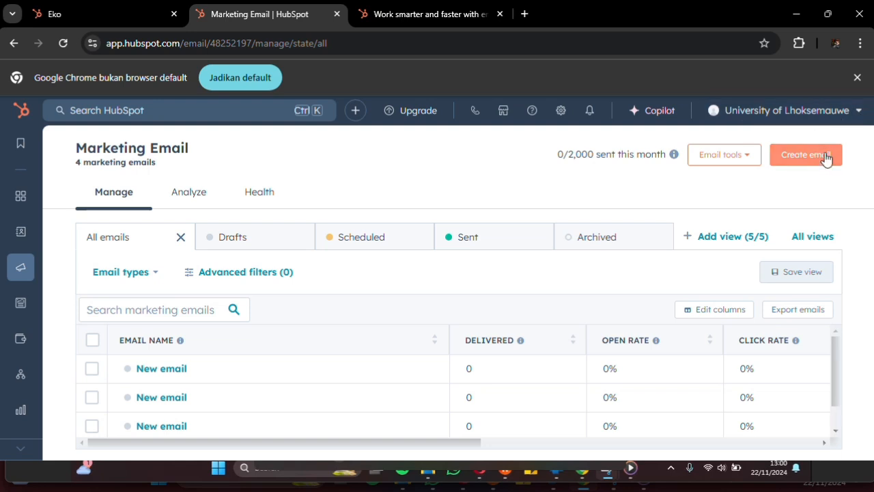
click(804, 161)
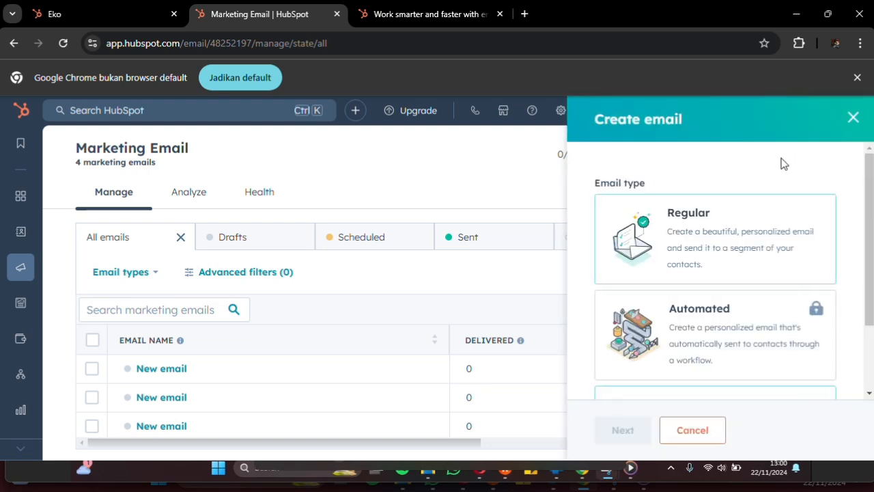
click(703, 235)
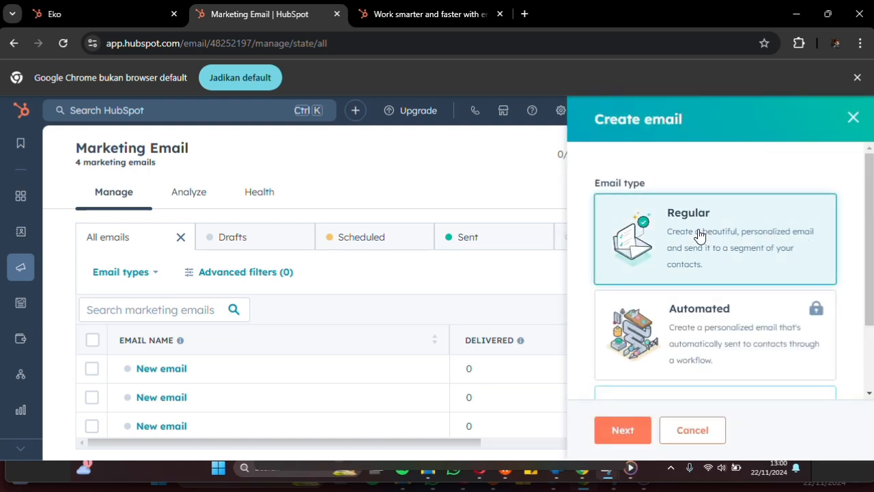
click(624, 432)
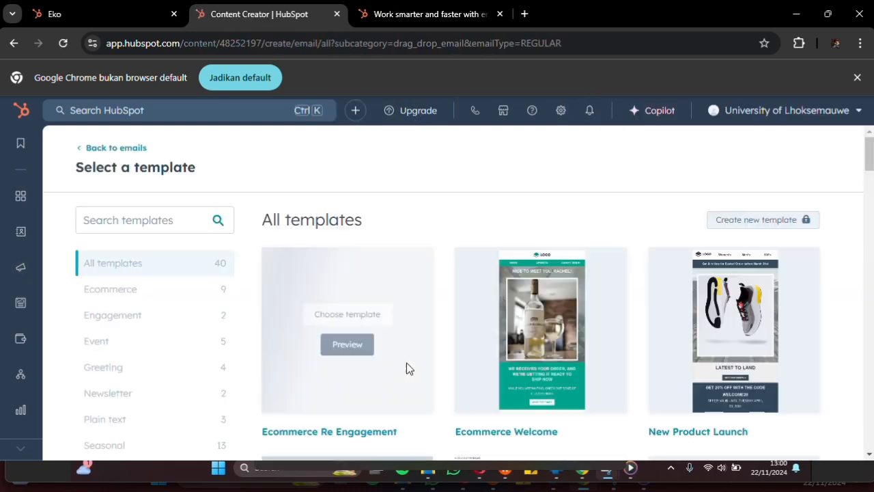
click(523, 316)
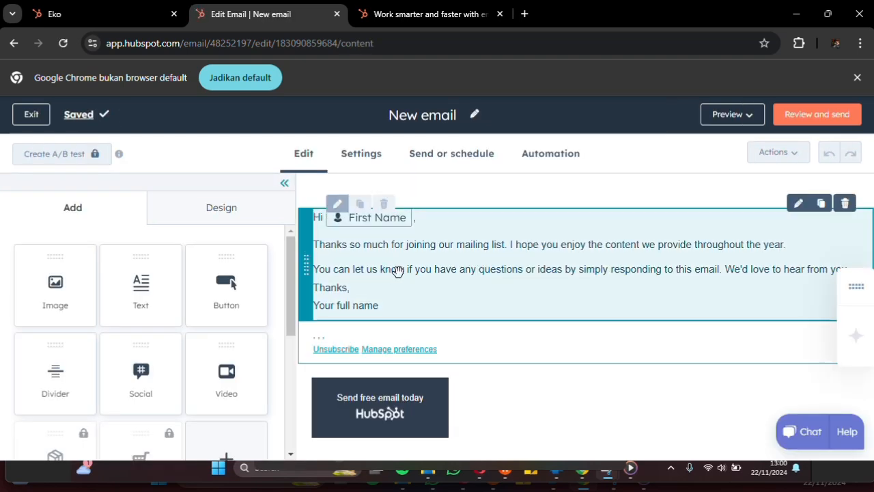
Replace the email's body text with the prepared letter about the upcoming promo with the university
click(799, 204)
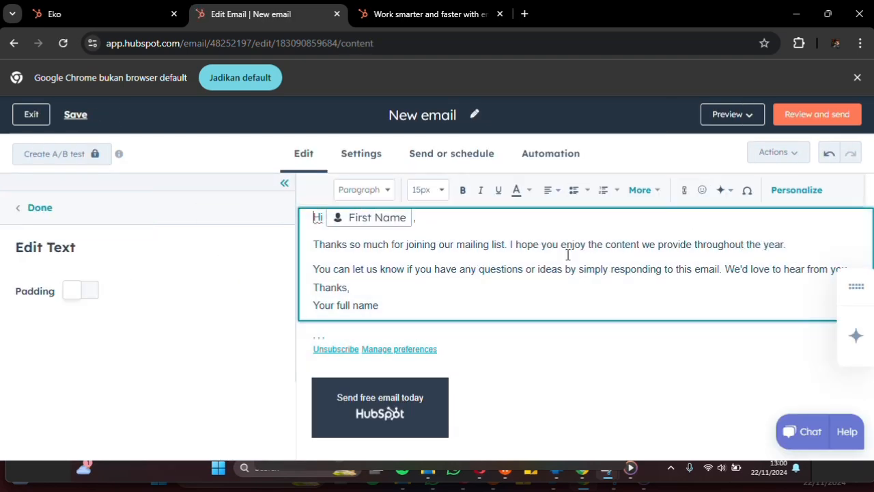
key(ctrl+a)
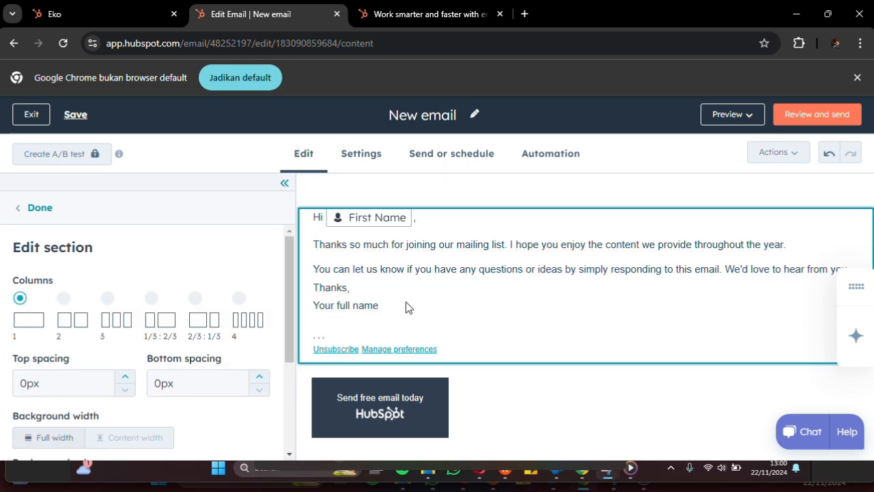
key(ctrl+v)
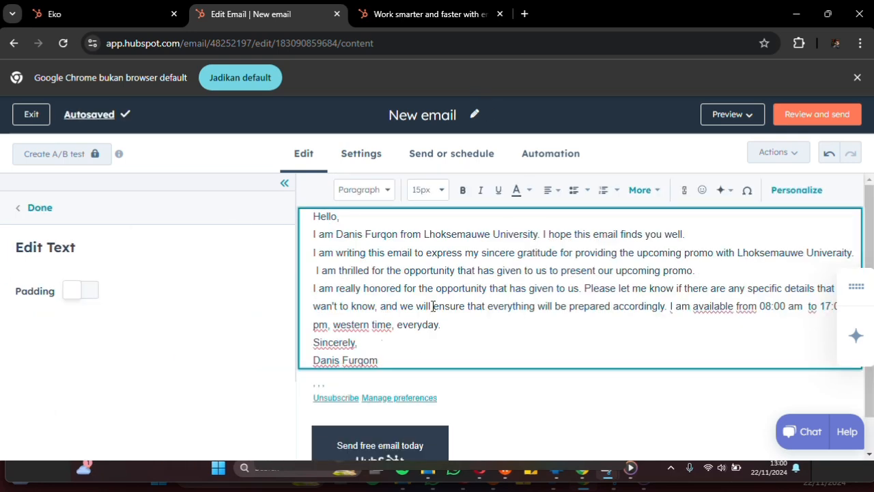
Insert the contact's Company Name token in the email's subject line and set the language to Indonesian
click(353, 161)
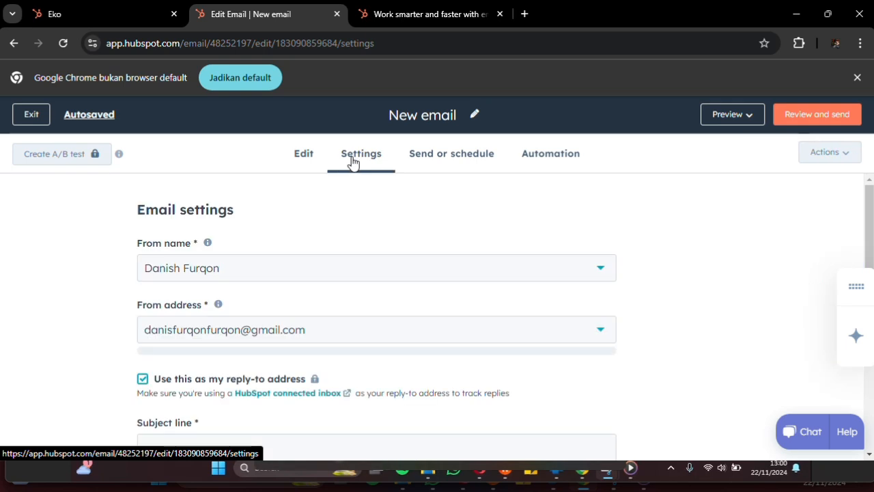
scroll(261, 299, down, 3)
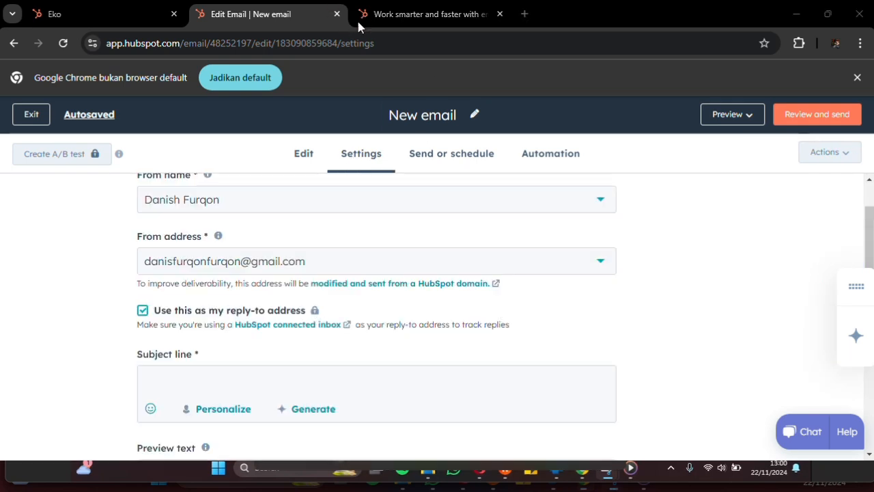
scroll(260, 351, down, 1)
click(246, 345)
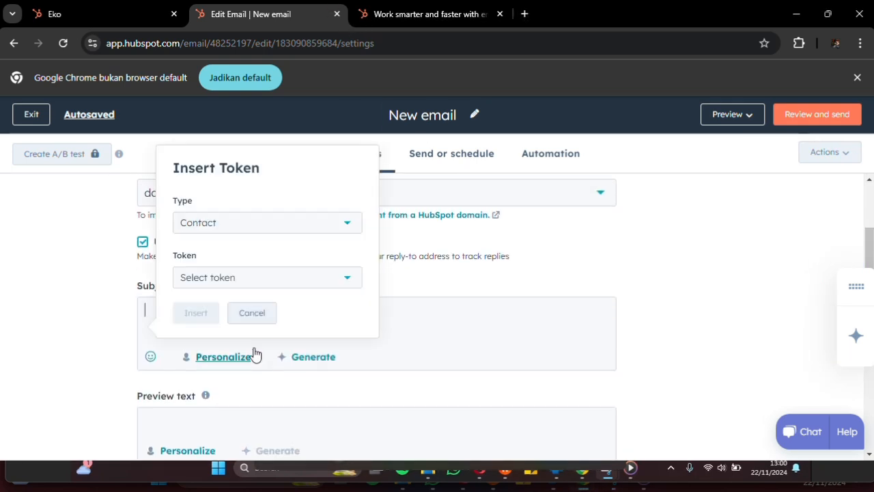
click(251, 220)
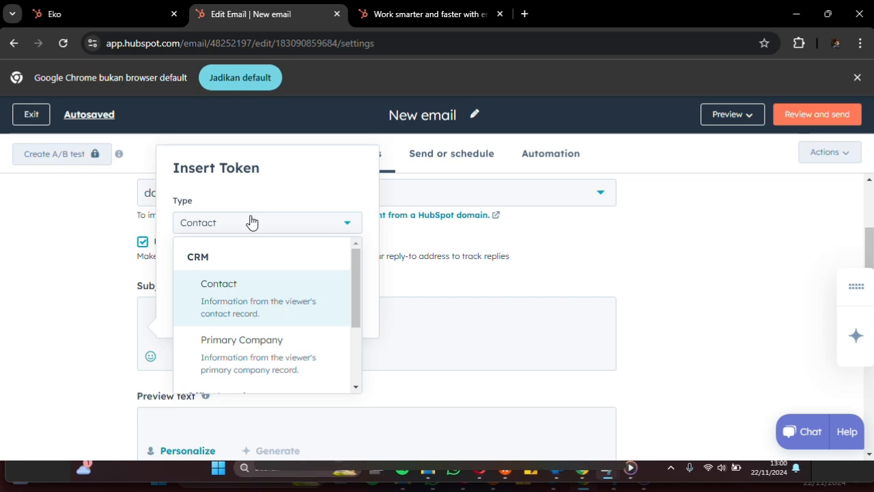
click(288, 314)
click(203, 285)
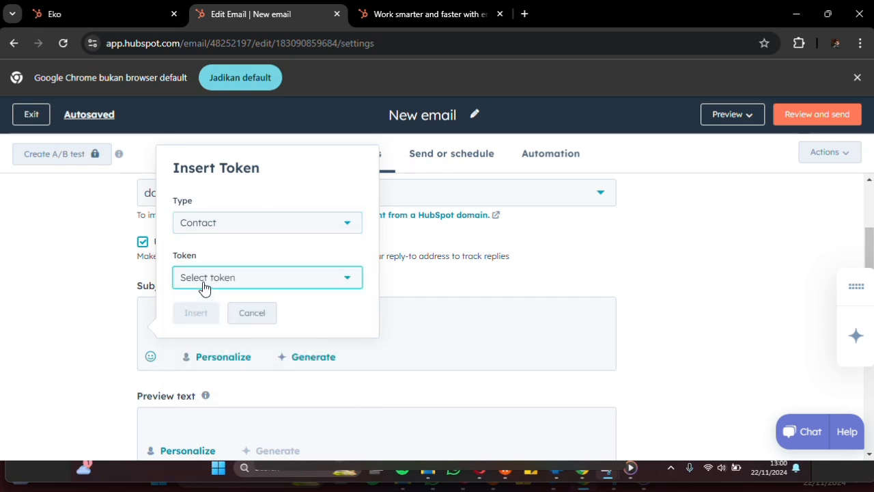
scroll(236, 318, down, 3)
scroll(239, 324, down, 1)
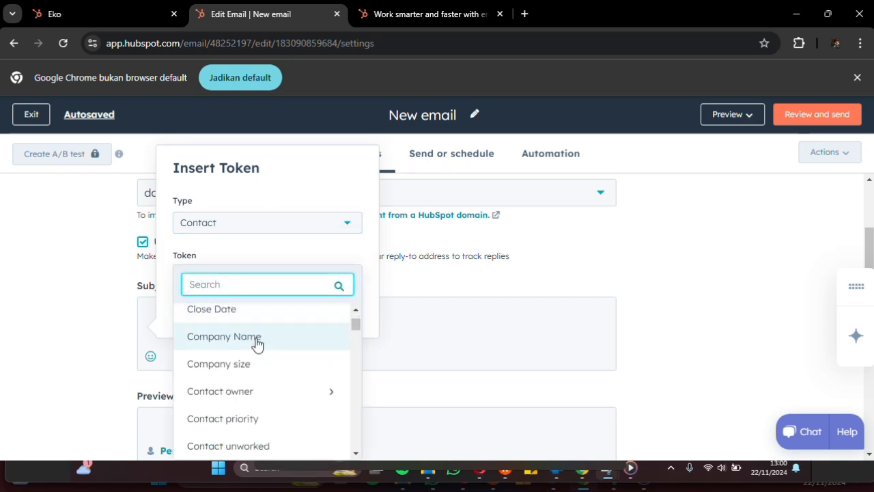
click(241, 342)
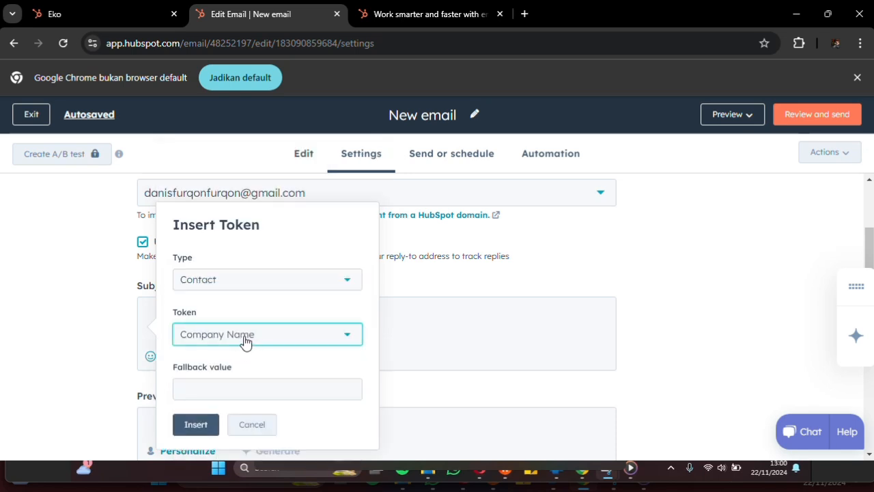
click(196, 426)
scroll(195, 389, down, 1)
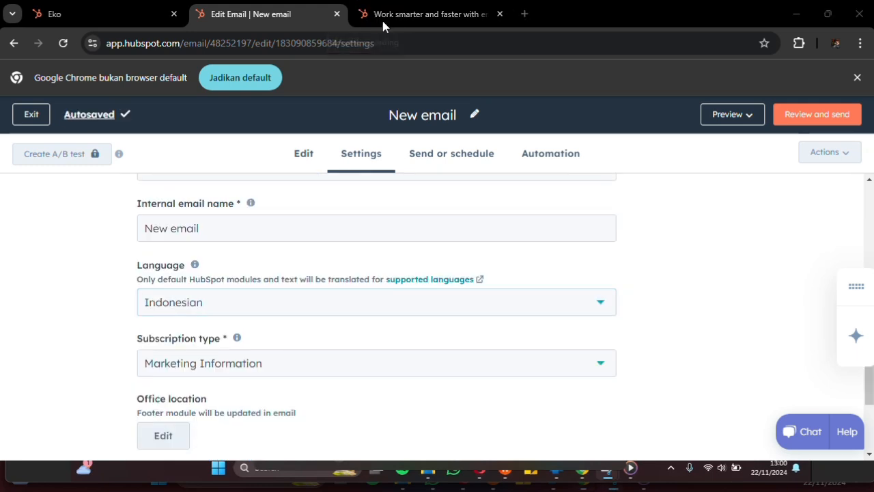
Set the email's recipients to the Influencers list and the fourth individual contact
click(432, 159)
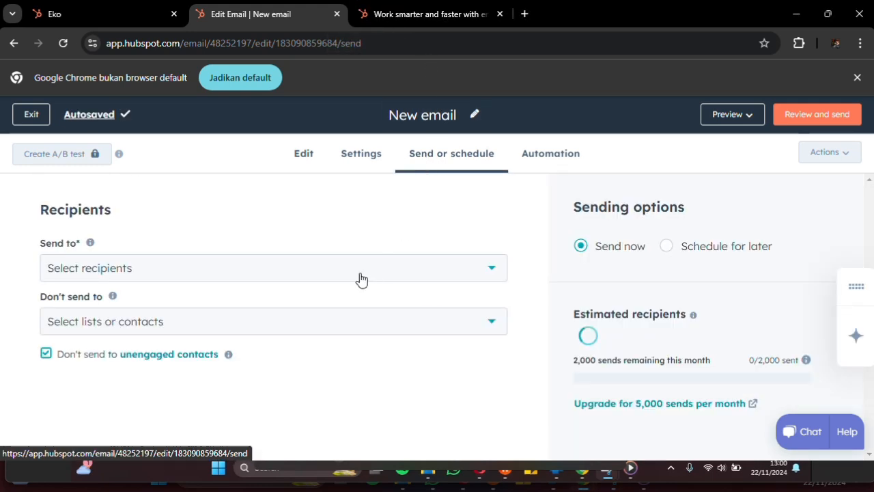
click(255, 271)
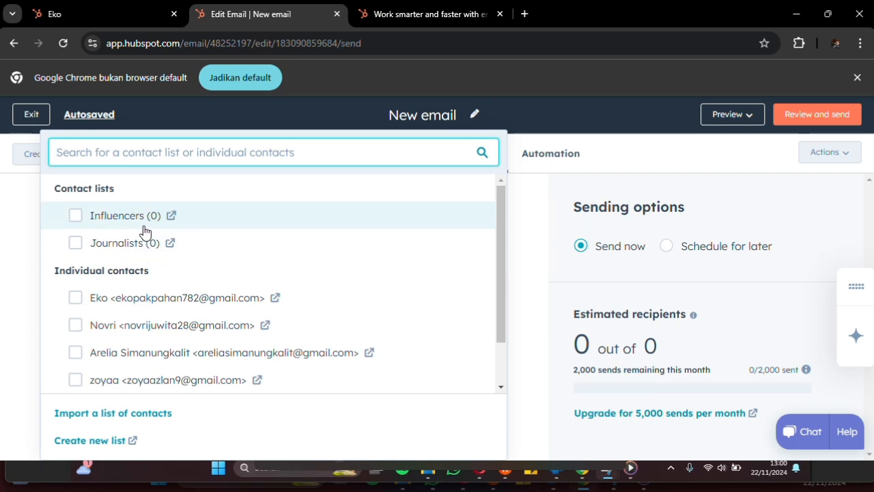
click(137, 369)
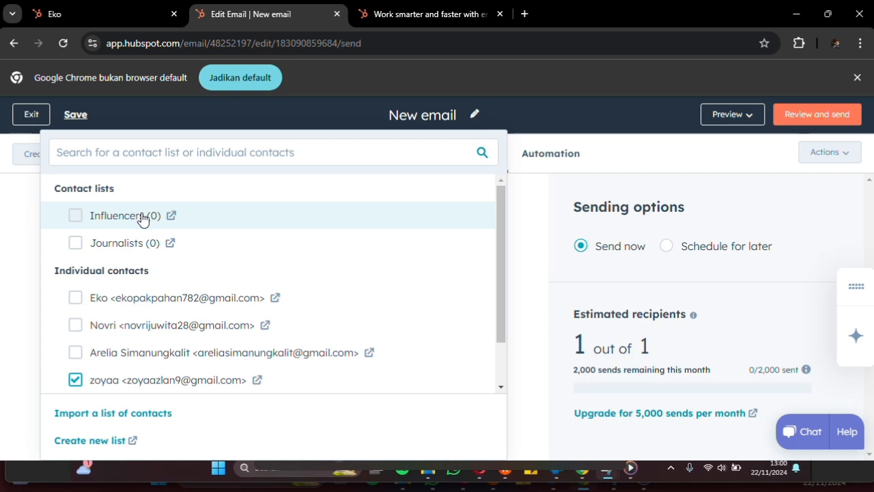
click(142, 218)
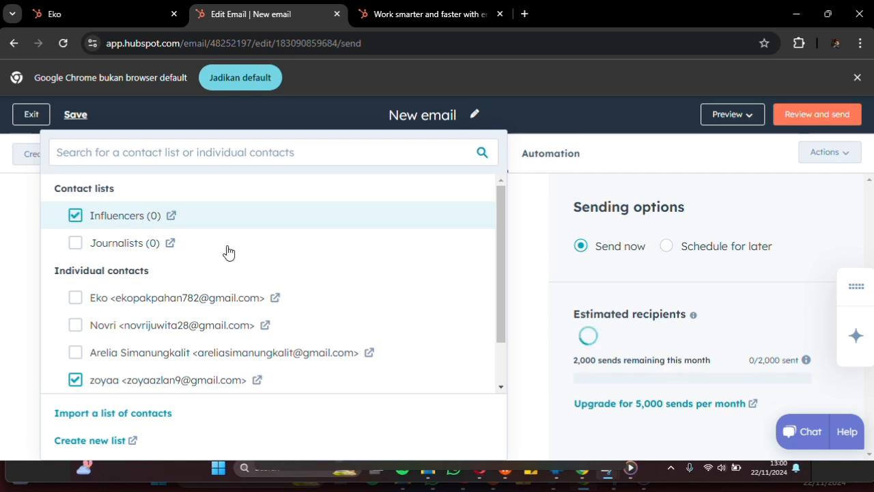
click(535, 316)
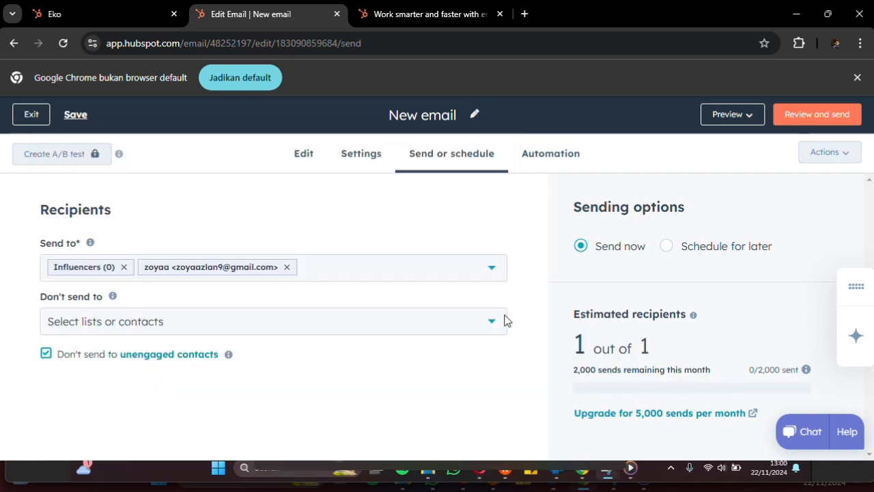
Check the automation options, review the email's required fields before sending, and preview the complete message
click(565, 157)
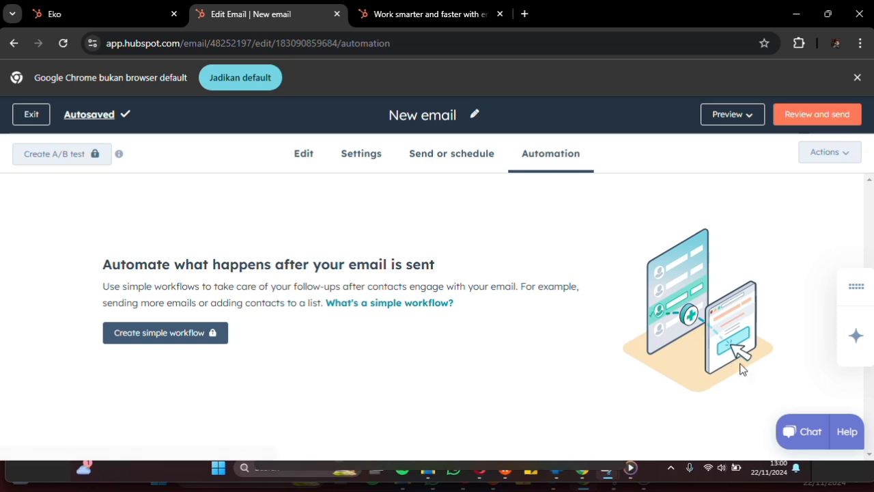
mouse_move(792, 120)
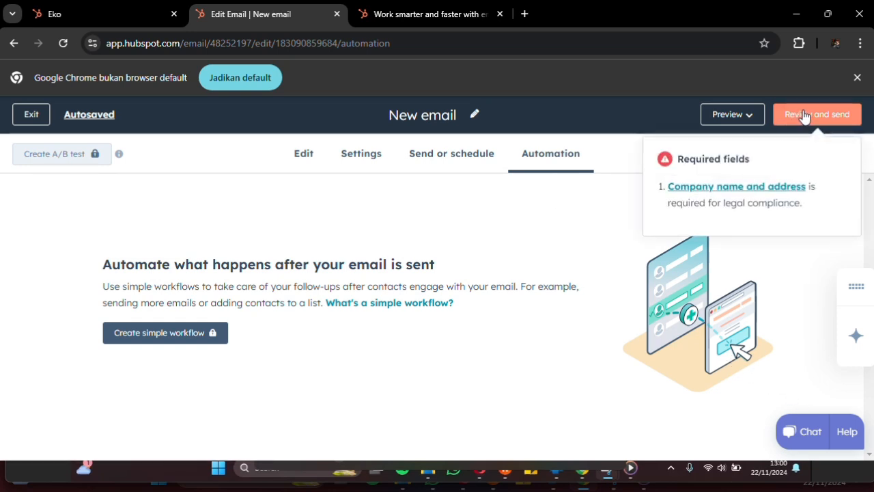
click(803, 114)
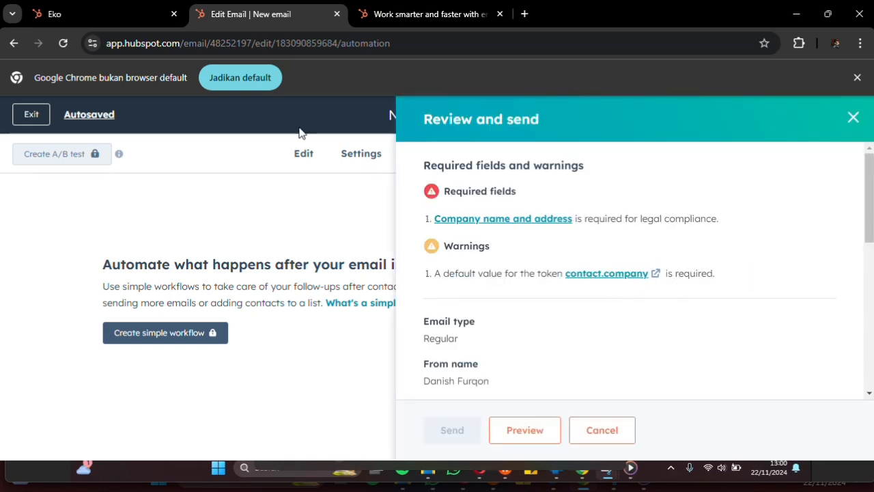
click(550, 430)
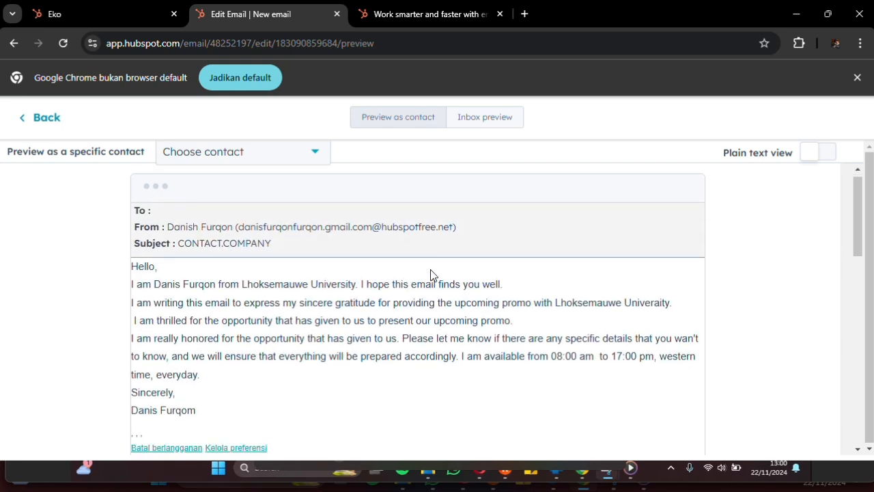
scroll(431, 275, down, 4)
scroll(430, 275, down, 10)
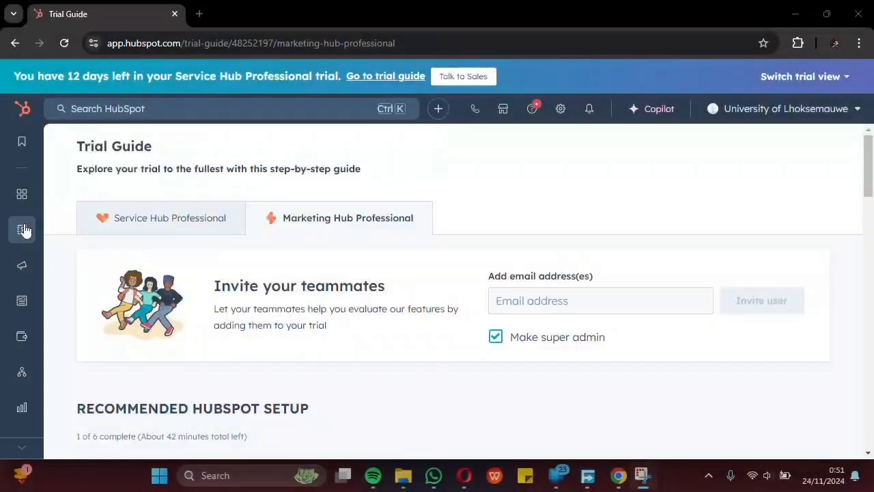
Go to the CRM contacts list and open the record of the second contact, whose job title is Influencers
mouse_move(23, 231)
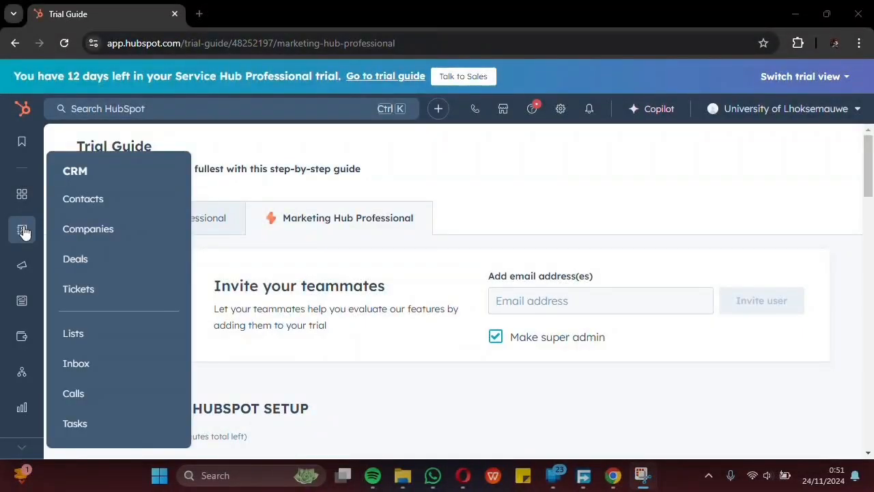
click(127, 203)
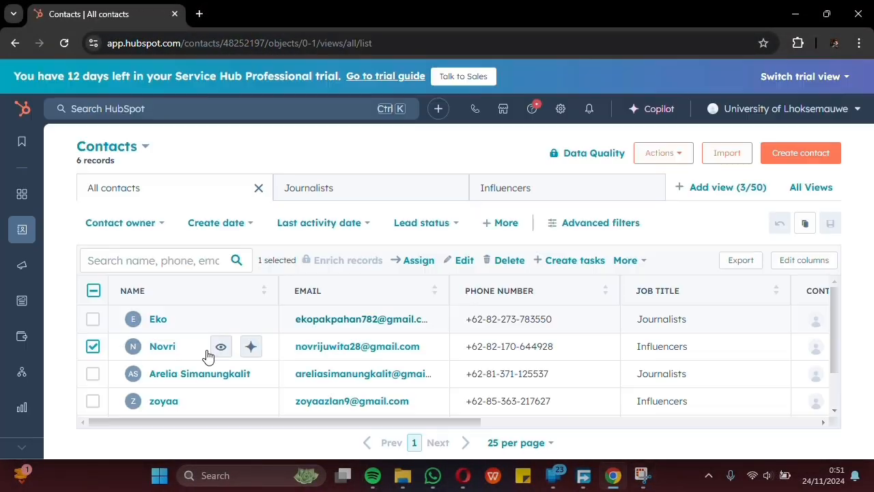
click(171, 350)
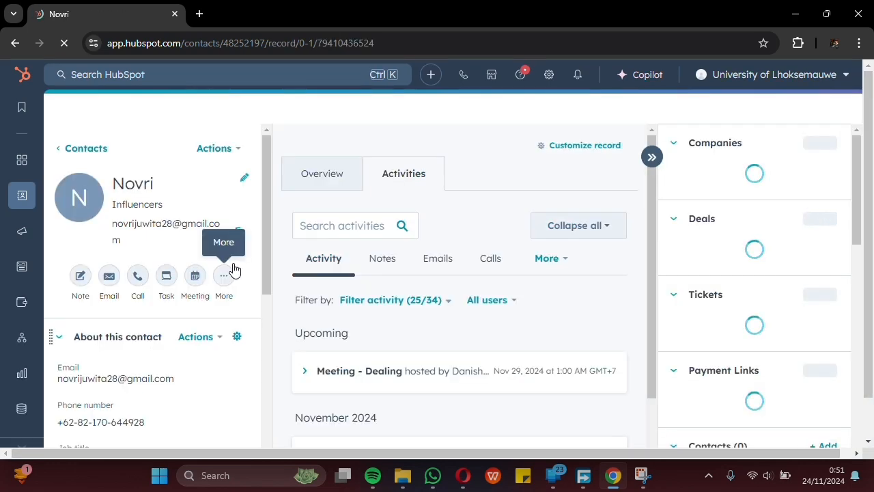
Log an SMS on the contact's record reading "Pertanyaan terkait kesesuaian serial modul pembelajaran yang baru" and check the activity timeline
click(226, 263)
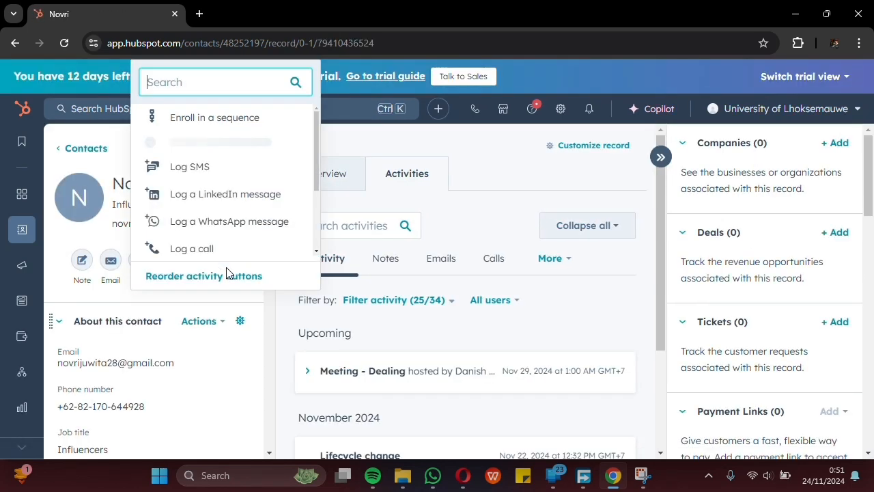
click(260, 174)
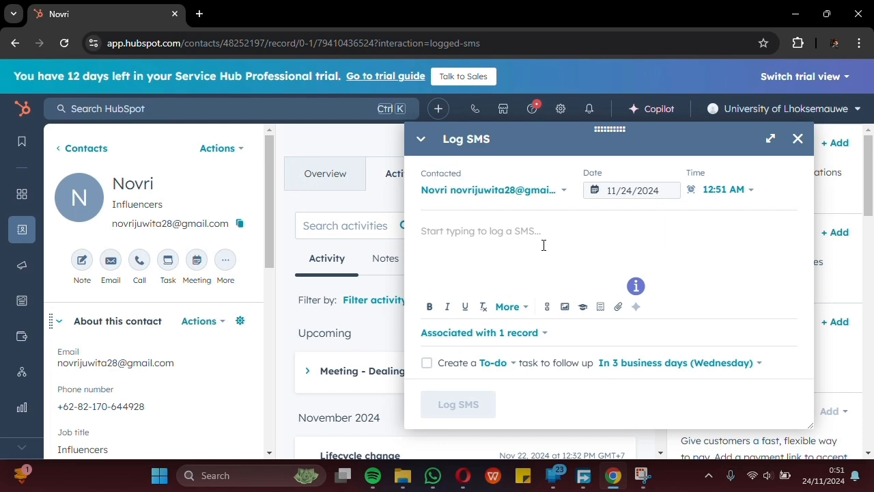
key(ctrl+v)
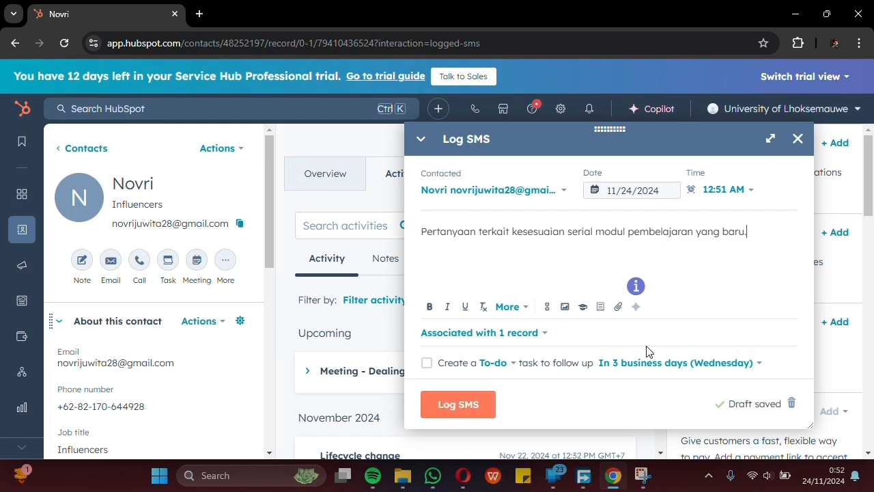
click(461, 406)
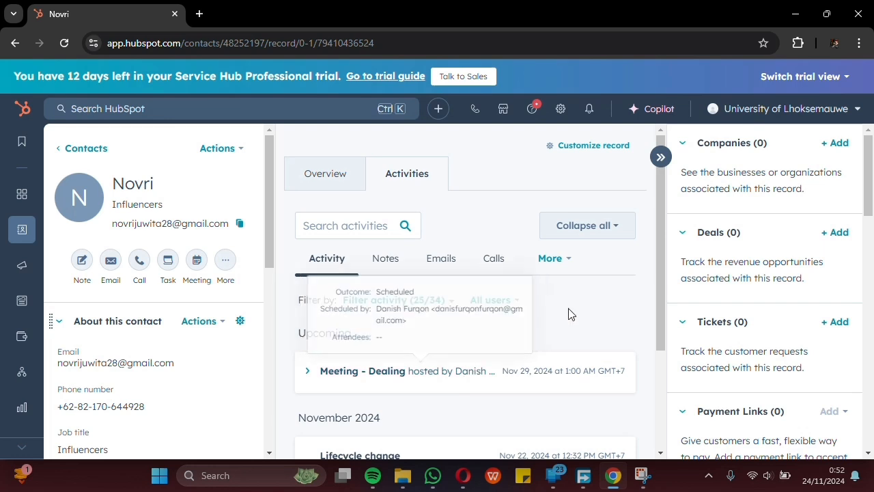
scroll(574, 301, down, 2)
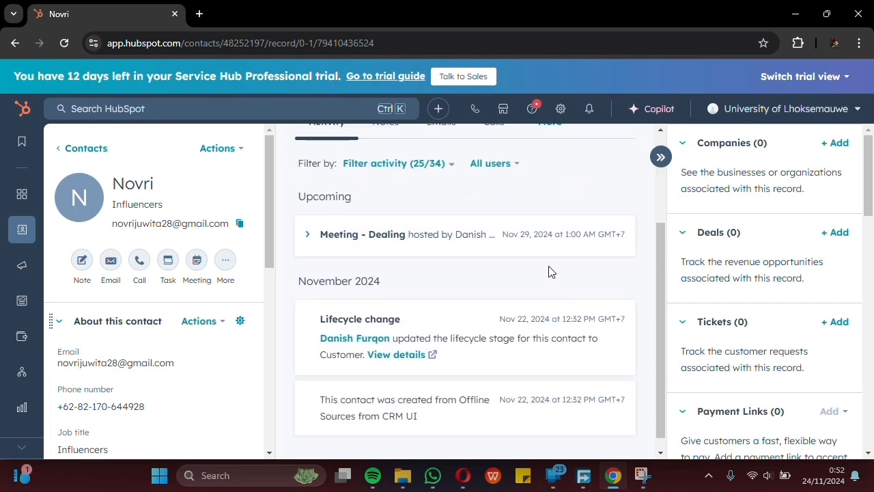
scroll(550, 273, up, 1)
scroll(539, 299, down, 1)
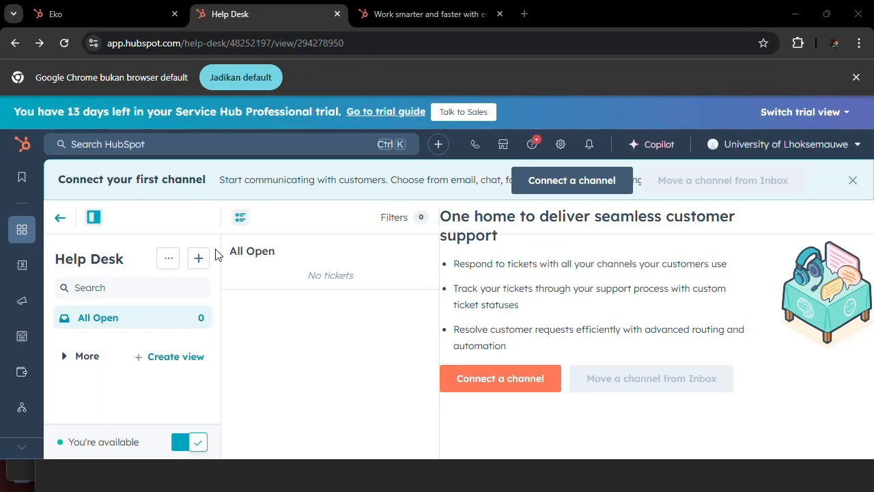
Start a Help Desk ticket named "Coco" in the Support Pipeline with the status Waiting on contact
click(200, 259)
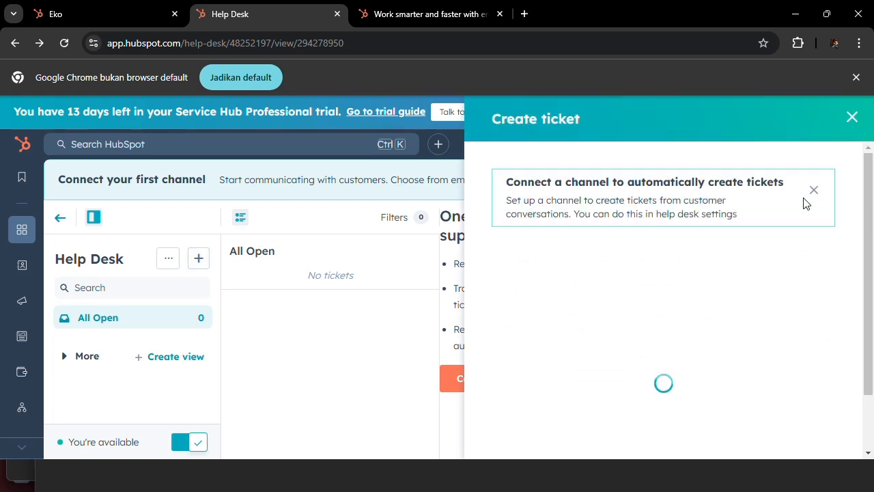
scroll(622, 293, down, 1)
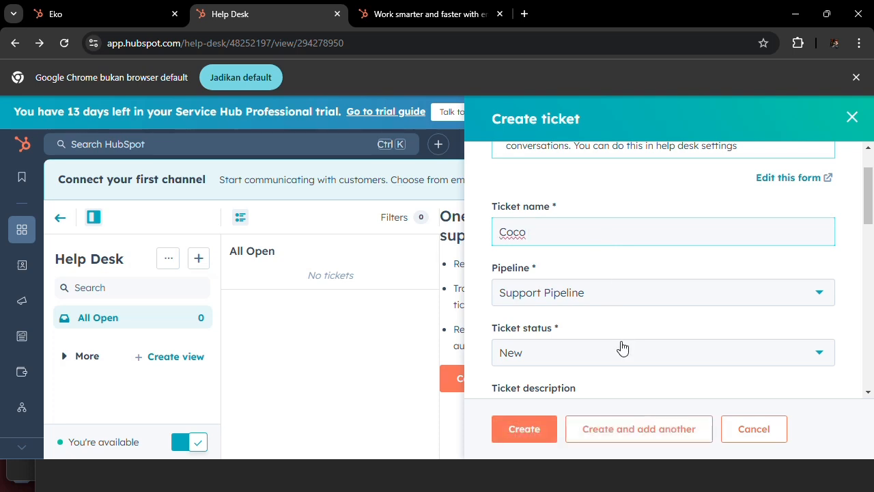
scroll(621, 328, down, 1)
click(622, 290)
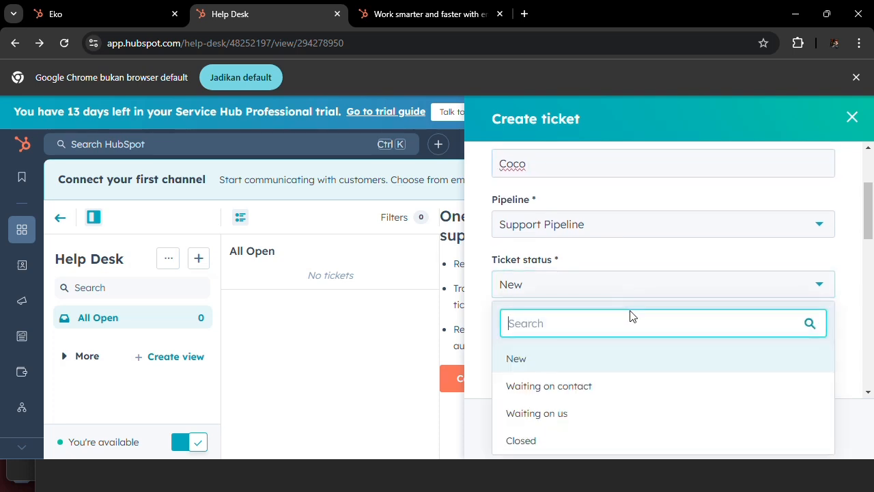
click(627, 390)
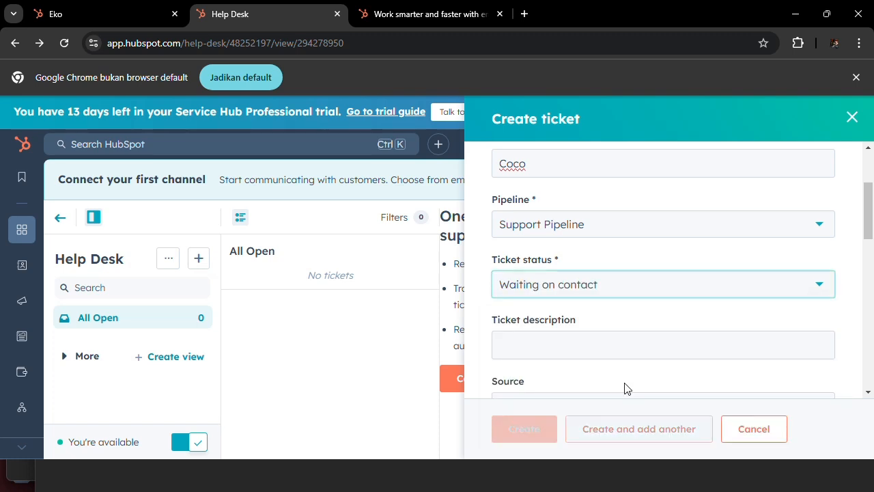
scroll(618, 338, down, 2)
scroll(602, 250, up, 2)
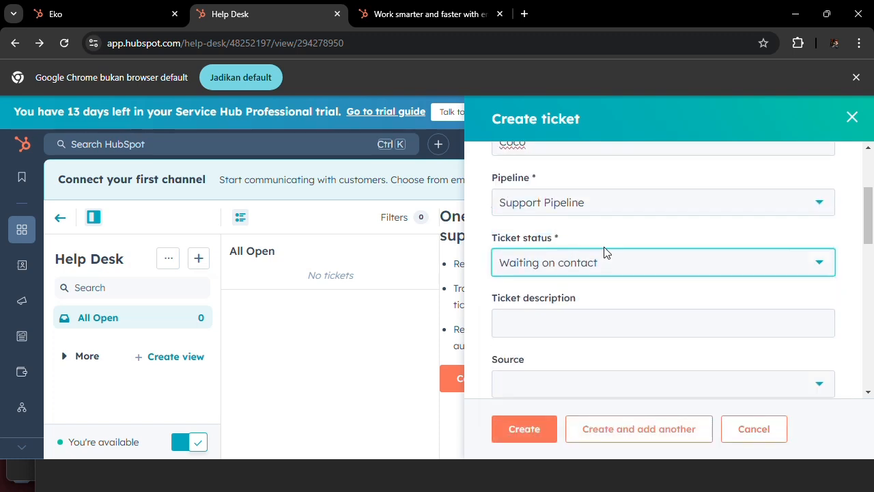
Set the ticket's source to Email and create it with hubspot.com as the associated company
scroll(618, 294, down, 3)
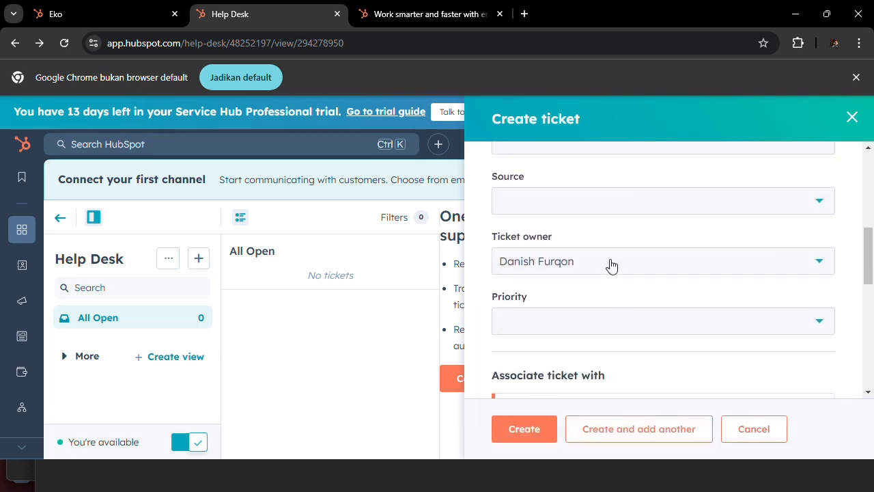
click(591, 205)
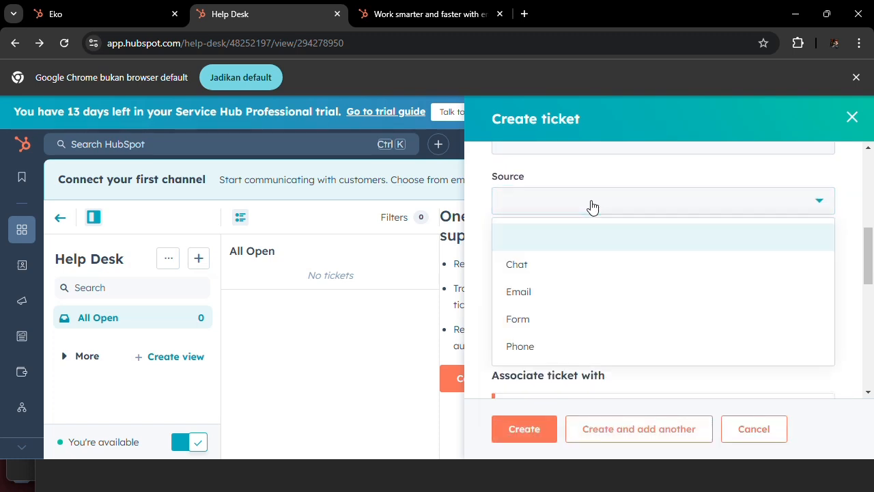
click(595, 300)
scroll(514, 326, down, 4)
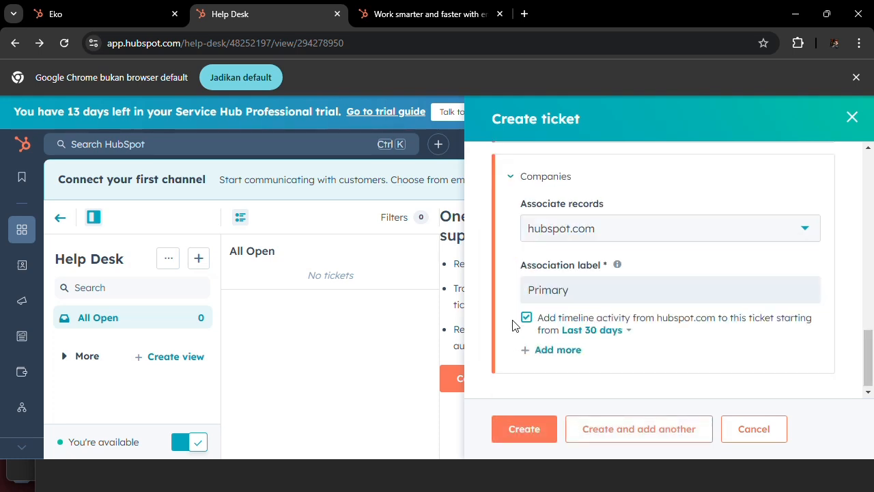
click(540, 430)
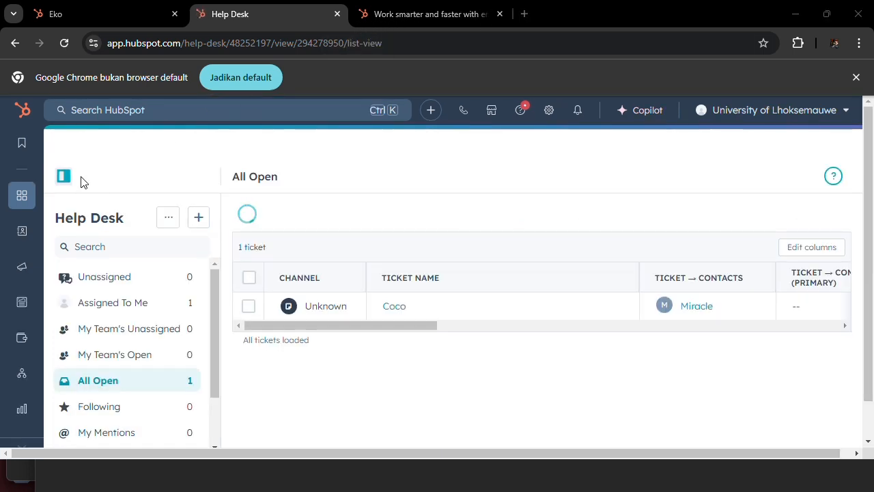
Reopen the Help Desk workspace and examine the further columns of the open tickets list
mouse_move(21, 229)
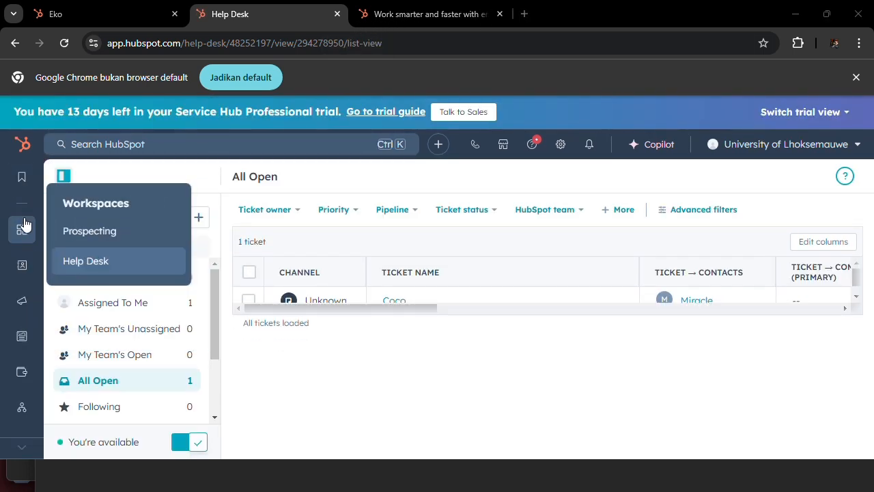
click(116, 263)
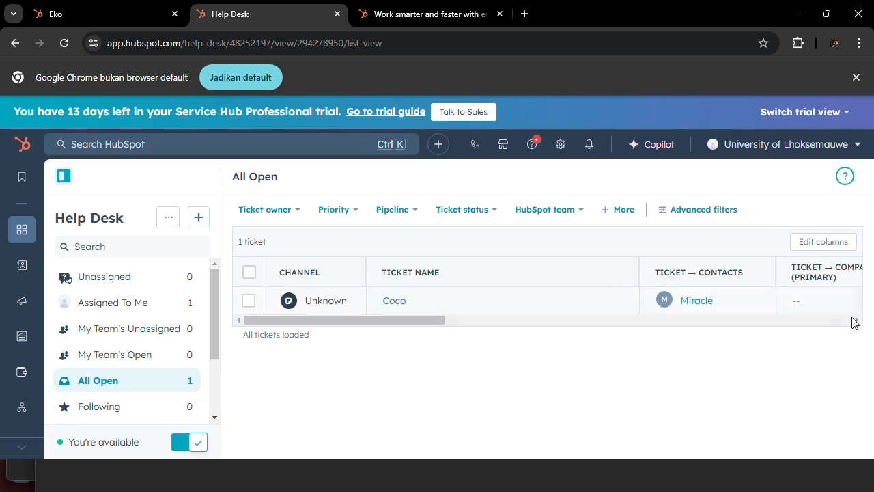
click(857, 299)
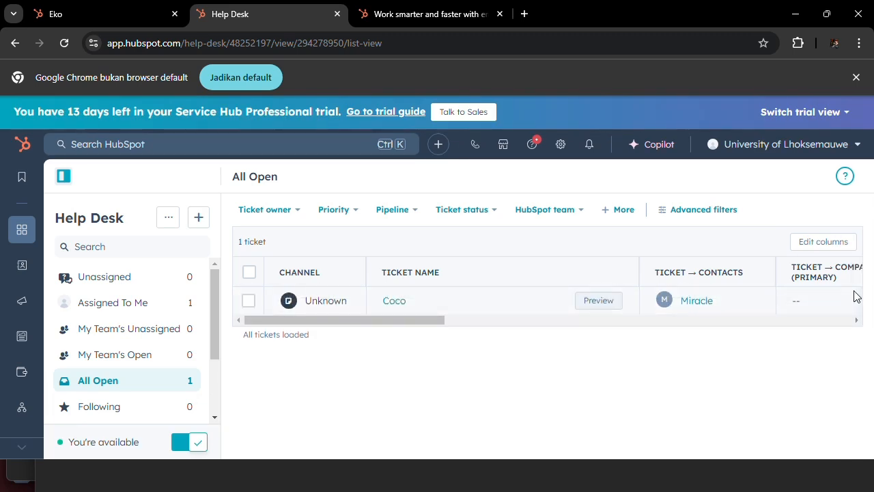
click(845, 309)
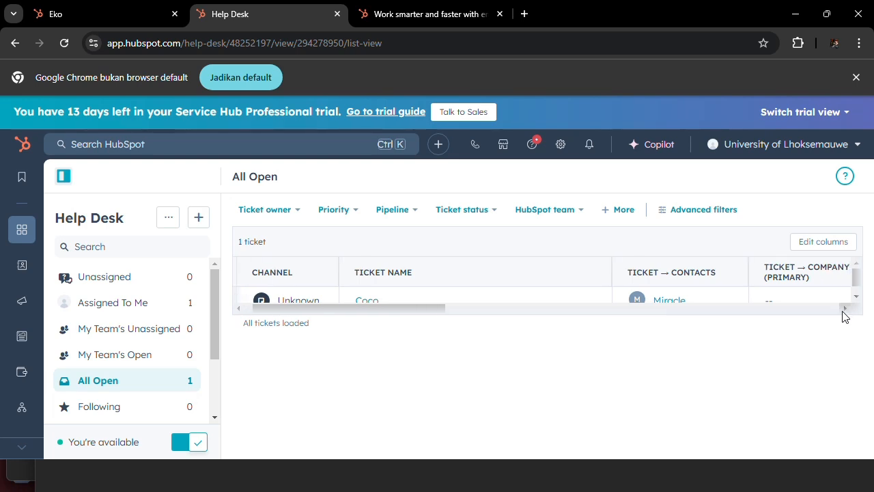
click(845, 308)
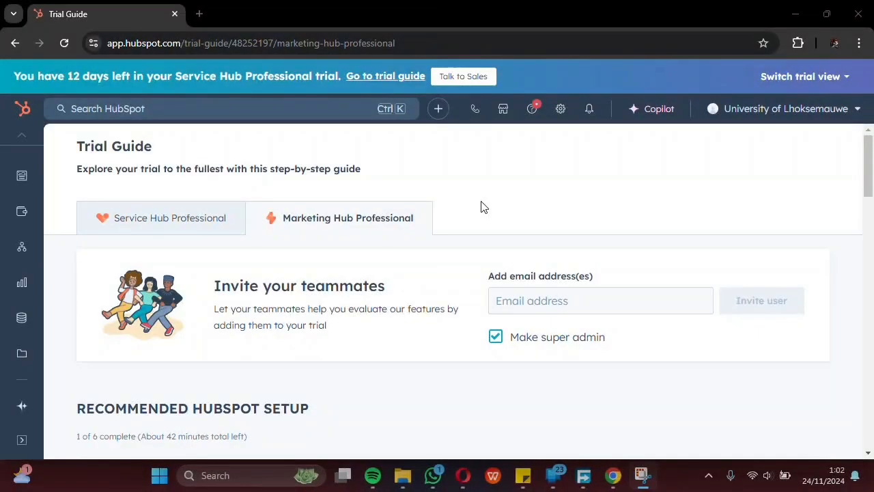
Start a new deal in the Sales Pipeline and clear the draft name "Order"
click(437, 109)
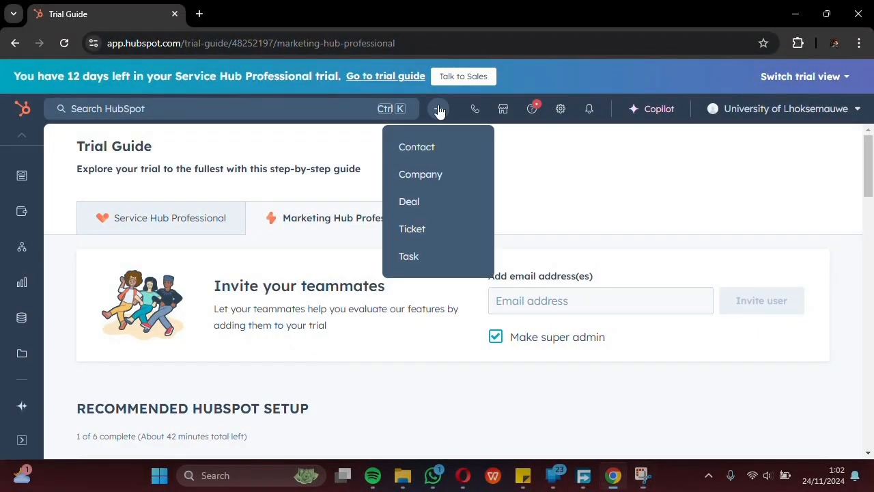
click(446, 207)
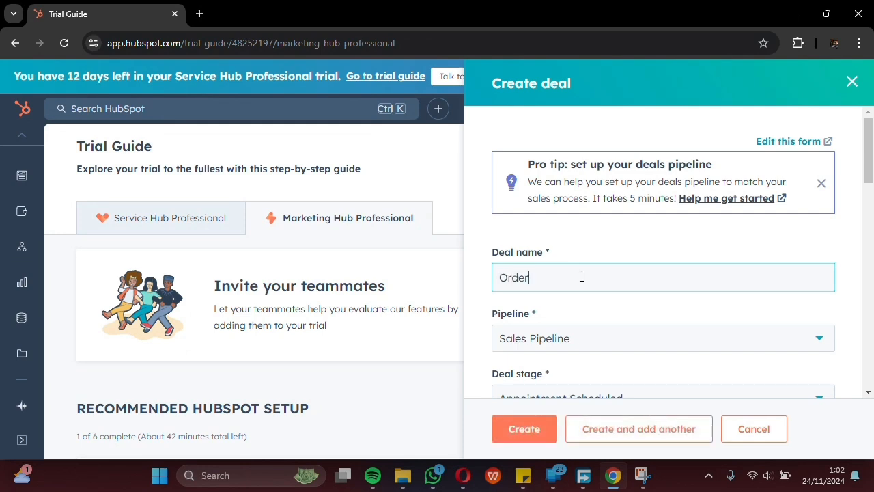
key(BackSpace)
key(BackSpace)
key(BackSpace)
key(BackSpace)
key(BackSpace)
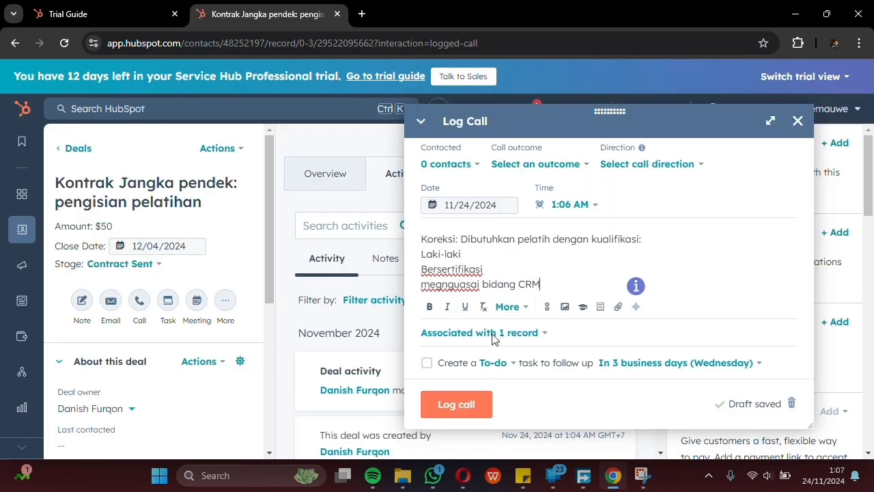
Log the drafted call note about the trainer's qualifications on the deal "Kontrak Jangka pendek: pengisian pelatihan"
click(478, 409)
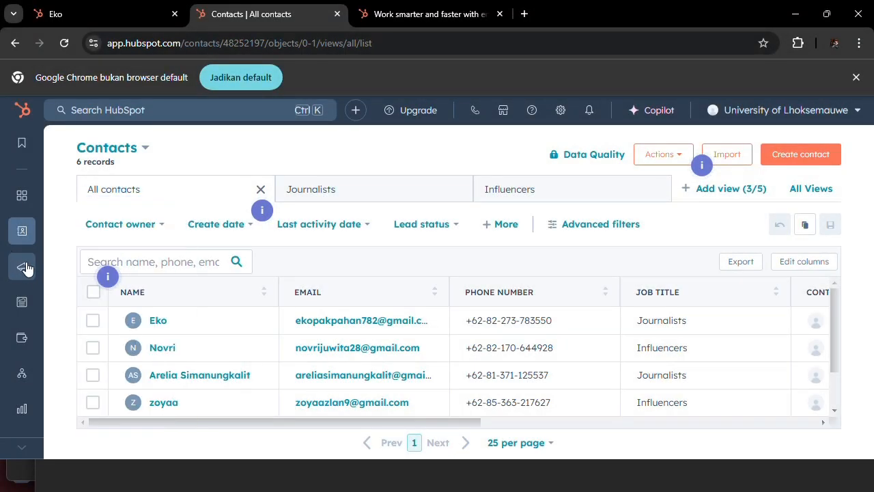
Go to the marketing campaigns and create a campaign from scratch named "Be Better In Lhoksemauwe"
mouse_move(26, 268)
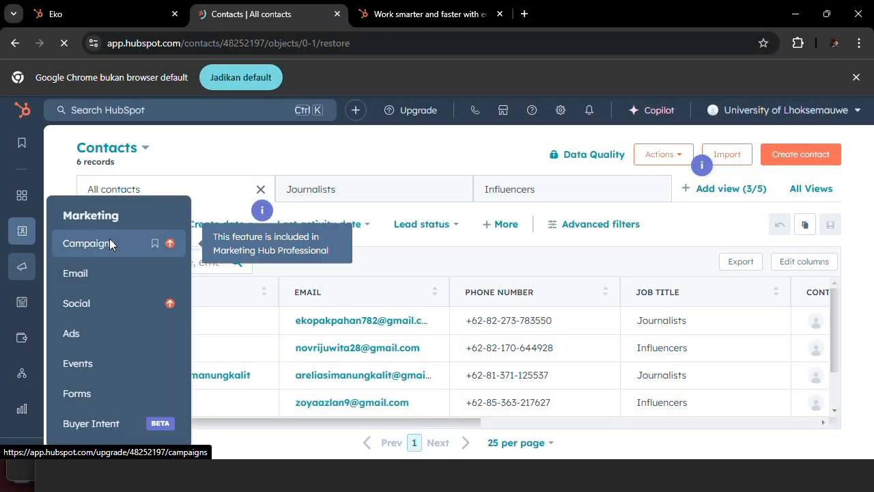
click(110, 240)
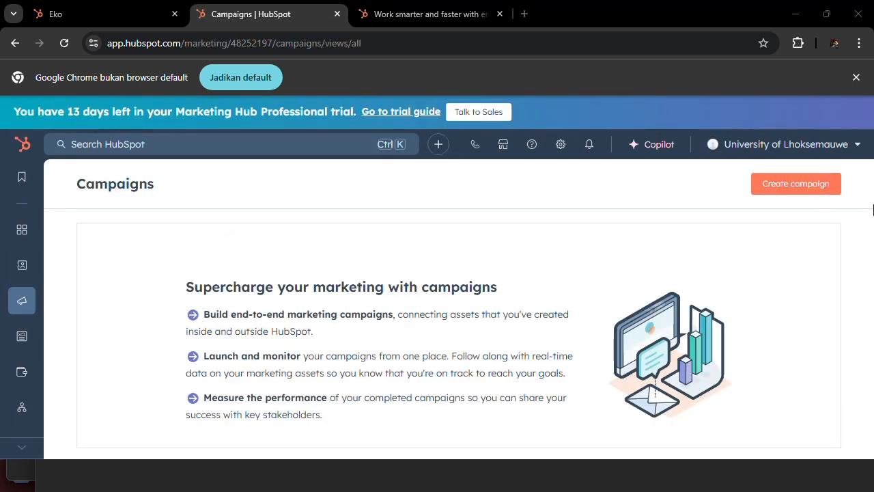
click(811, 190)
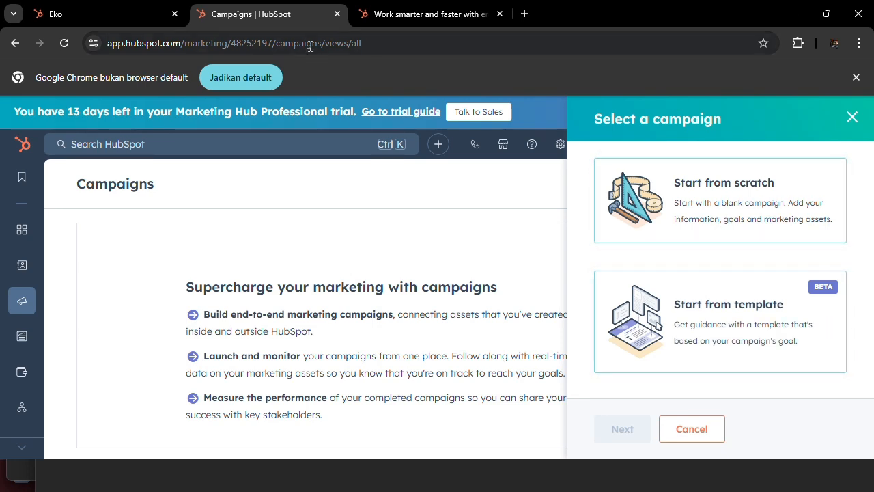
click(779, 188)
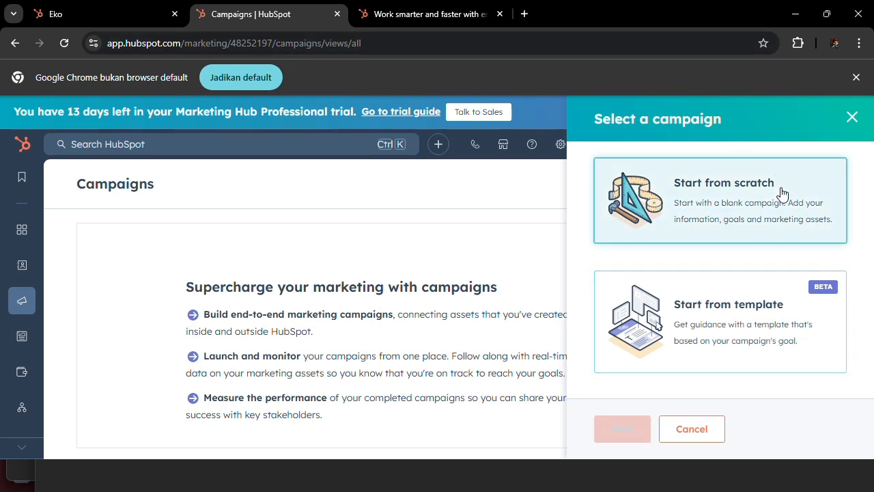
click(630, 435)
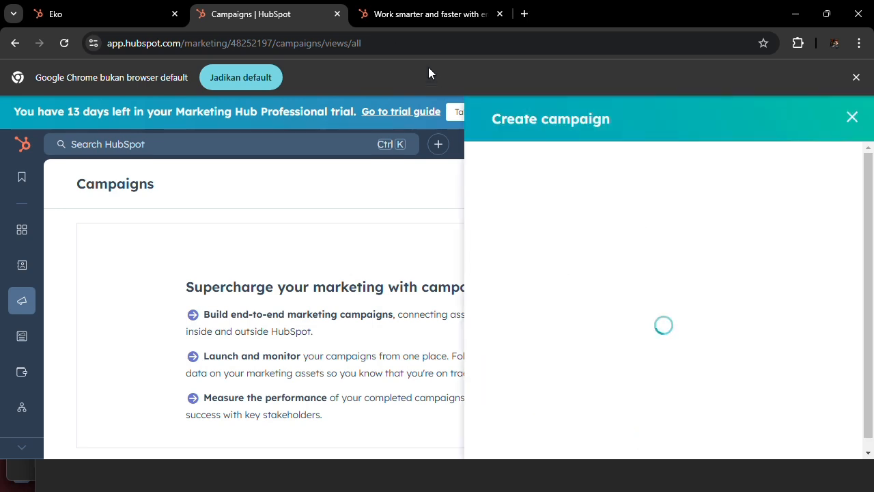
click(597, 228)
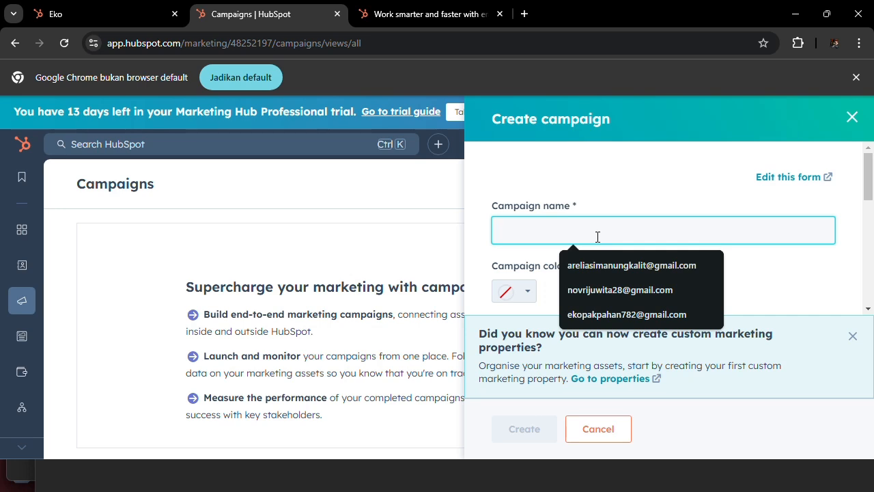
key(alt+Tab)
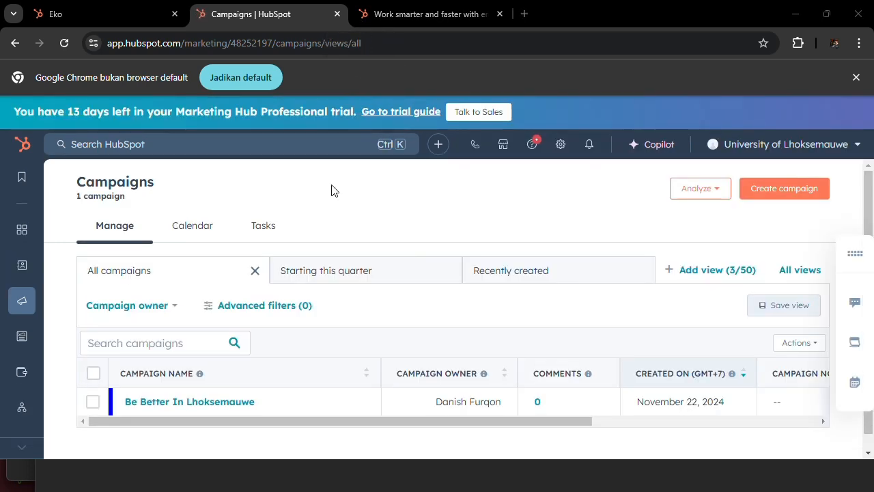
Open the campaign "Be Better In Lhoksemauwe" and view its assets and performance
click(211, 406)
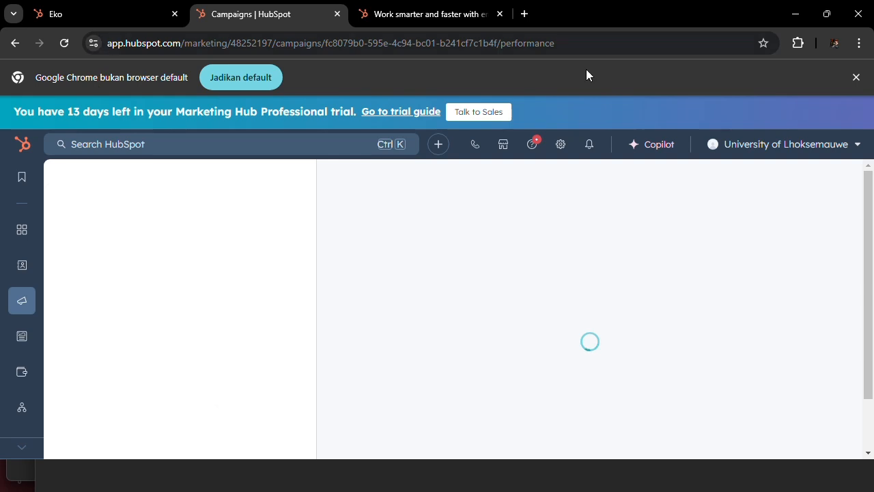
click(501, 191)
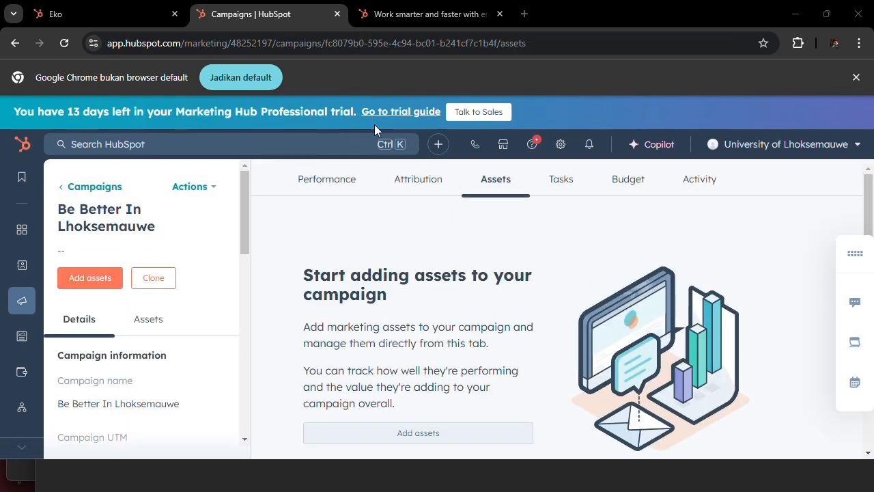
click(330, 176)
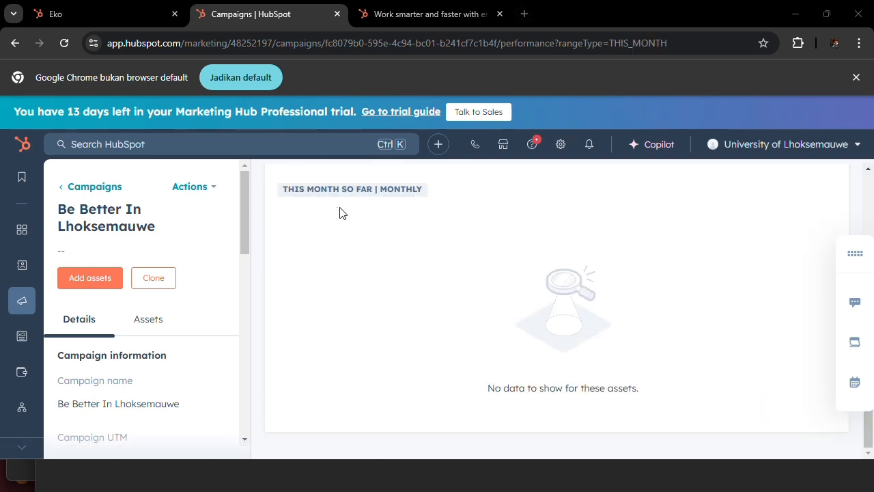
Examine the metric choices and frequency options of the campaign's Influenced contacts report
scroll(362, 218, up, 1)
click(438, 223)
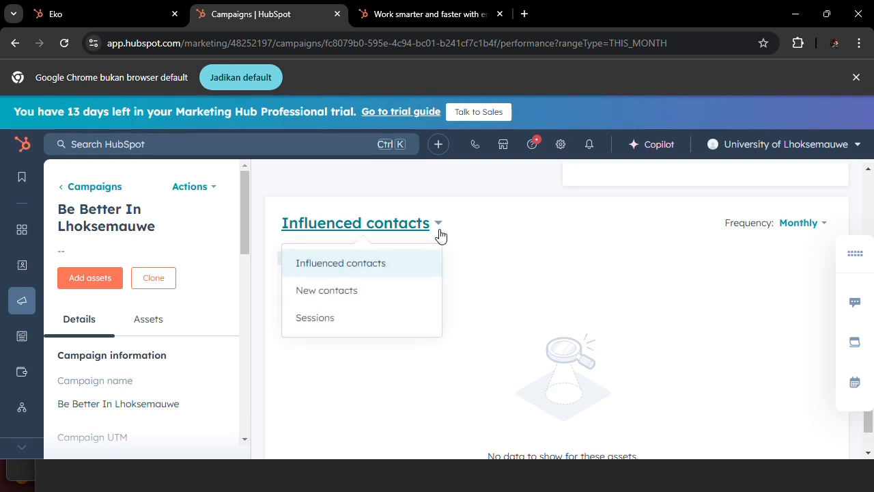
click(504, 271)
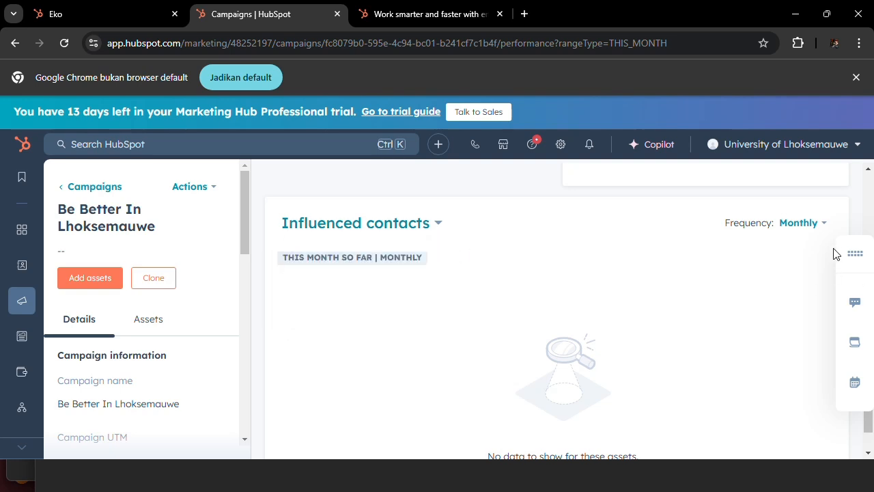
click(823, 225)
click(791, 341)
scroll(779, 338, down, 1)
scroll(775, 337, up, 10)
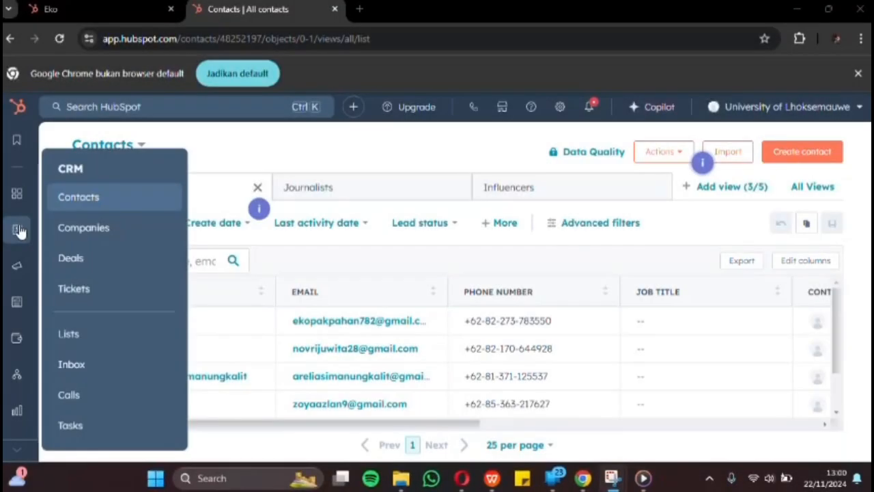
Open the first contact's record, start scheduling a meeting and begin connecting a calendar
click(143, 196)
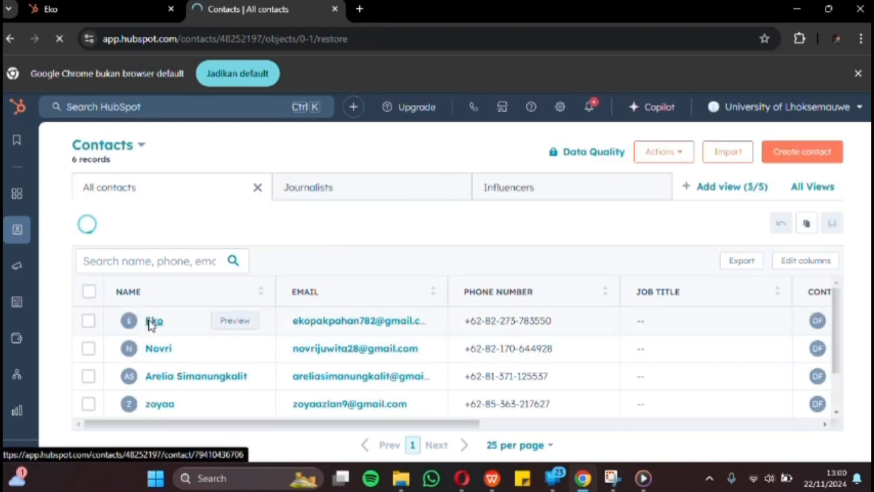
click(153, 321)
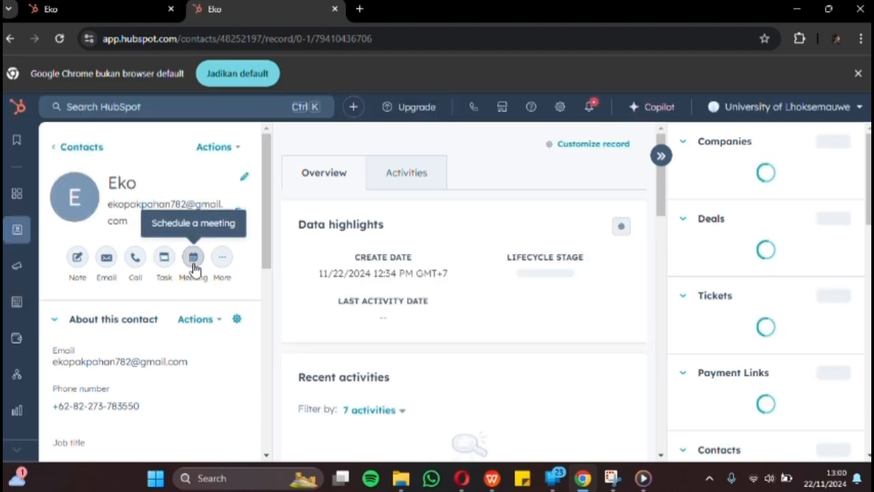
click(194, 260)
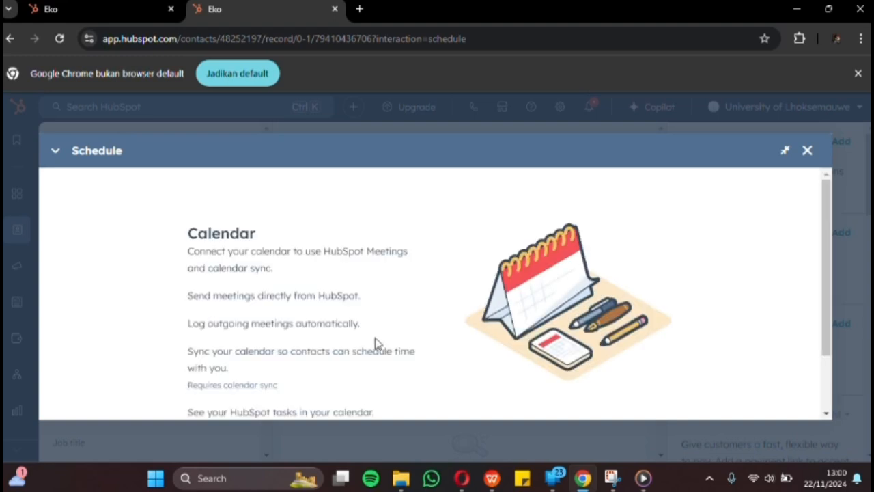
scroll(372, 363, down, 2)
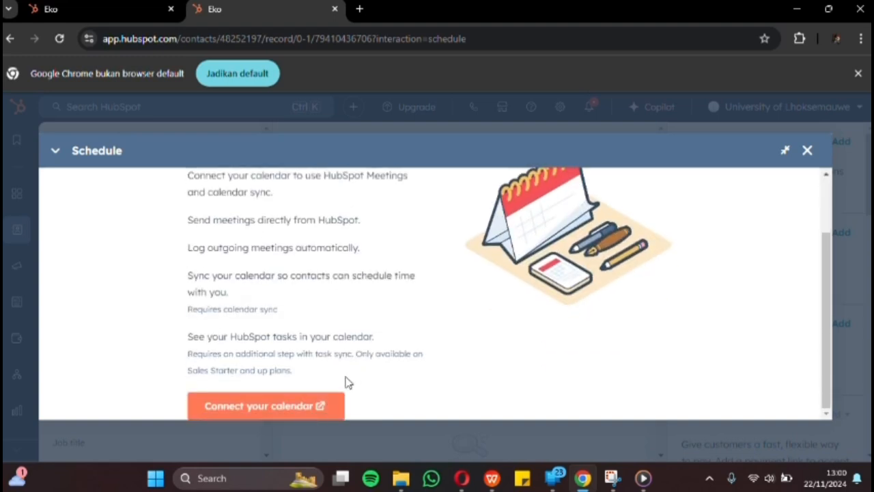
click(283, 408)
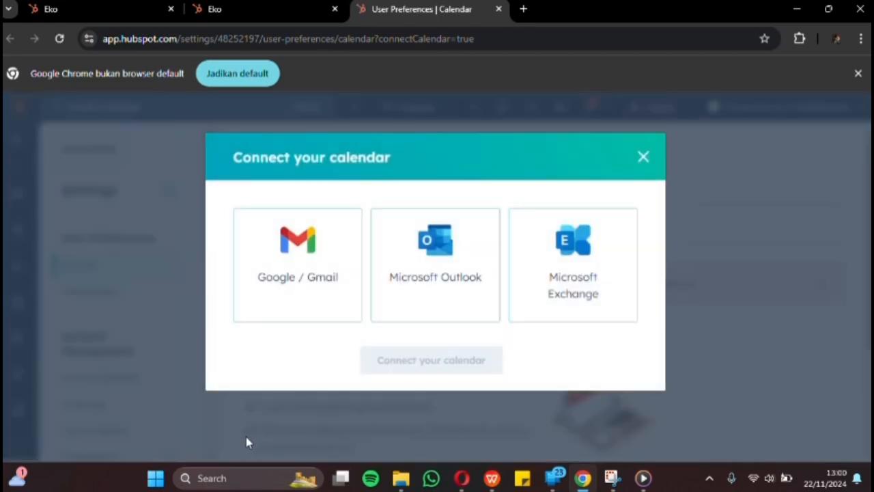
Connect the Google / Gmail calendar, accepting the Google integration and choosing the existing Google account
click(316, 301)
click(397, 372)
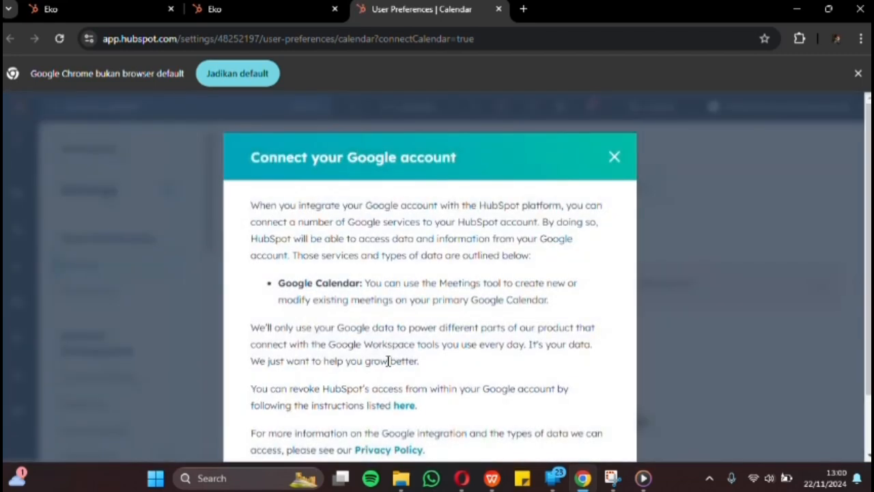
scroll(382, 375, down, 2)
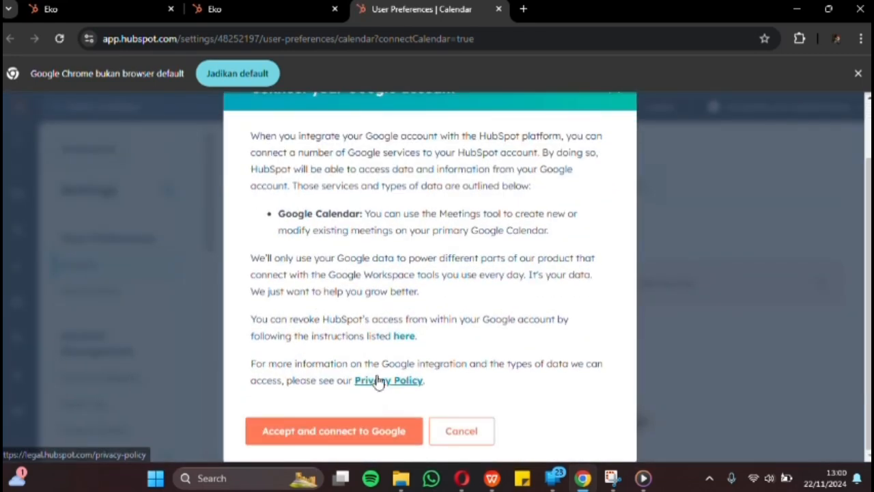
click(364, 443)
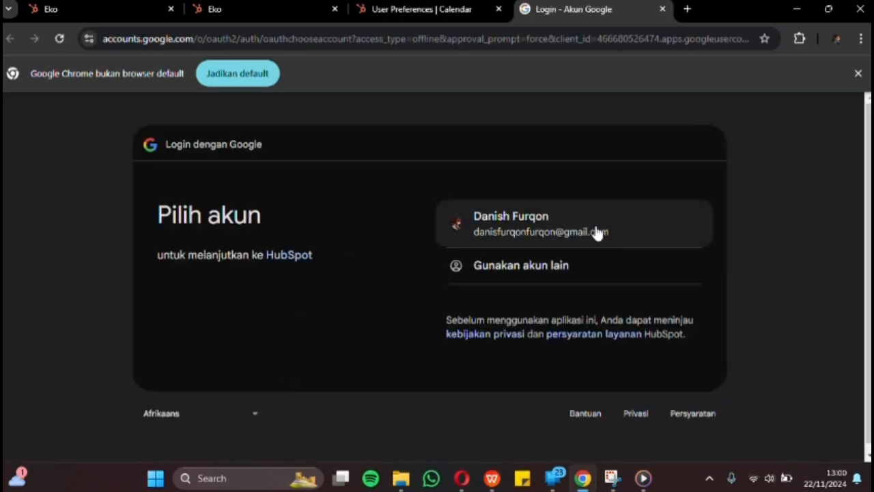
click(596, 231)
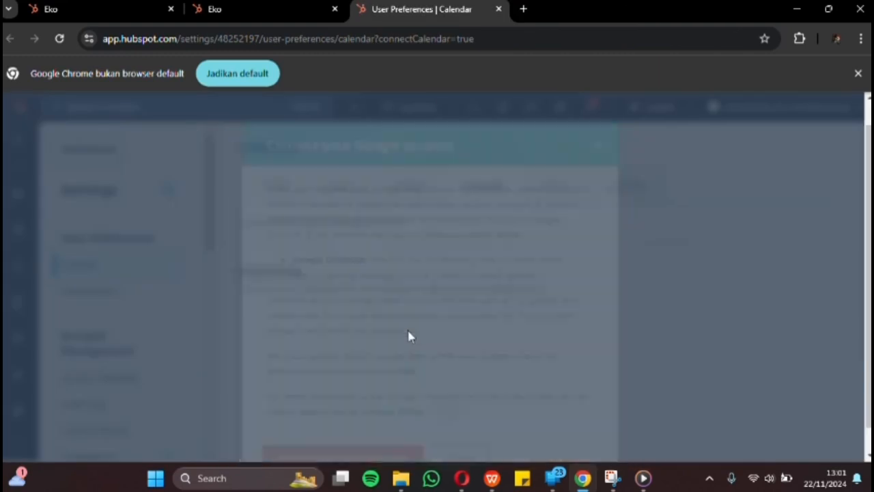
Return to the contacts, save the Sales Meeting with the first contact and review it among the contact's upcoming activities
mouse_move(17, 229)
click(126, 208)
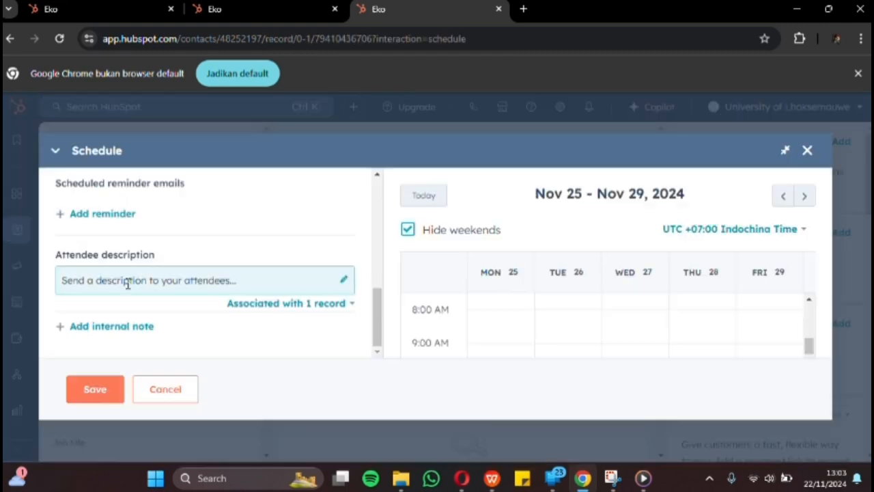
click(98, 388)
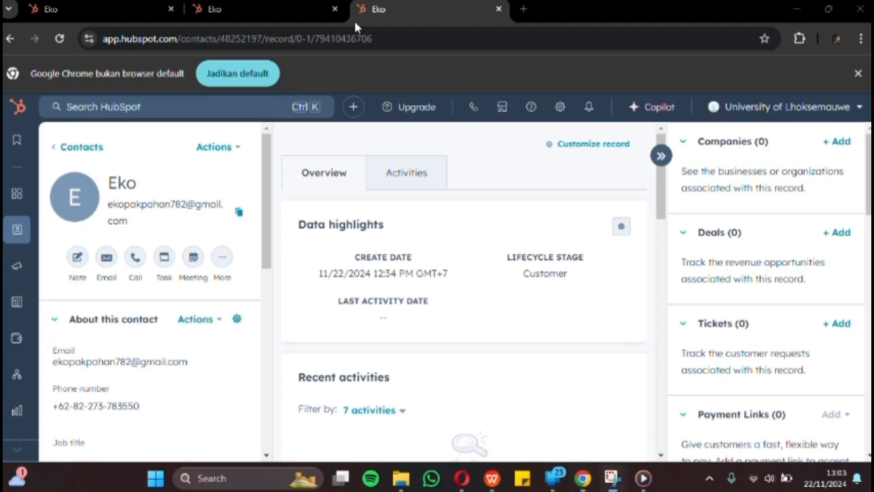
scroll(390, 273, down, 8)
scroll(390, 273, up, 7)
scroll(390, 273, down, 12)
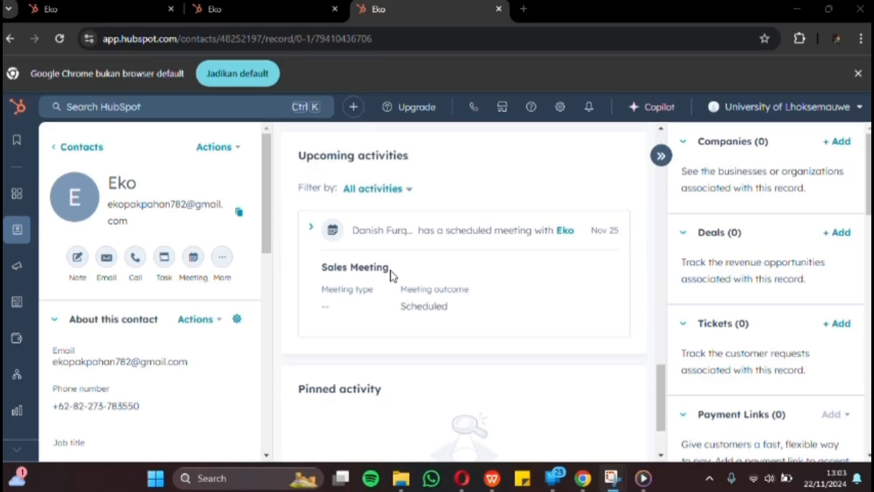
click(333, 230)
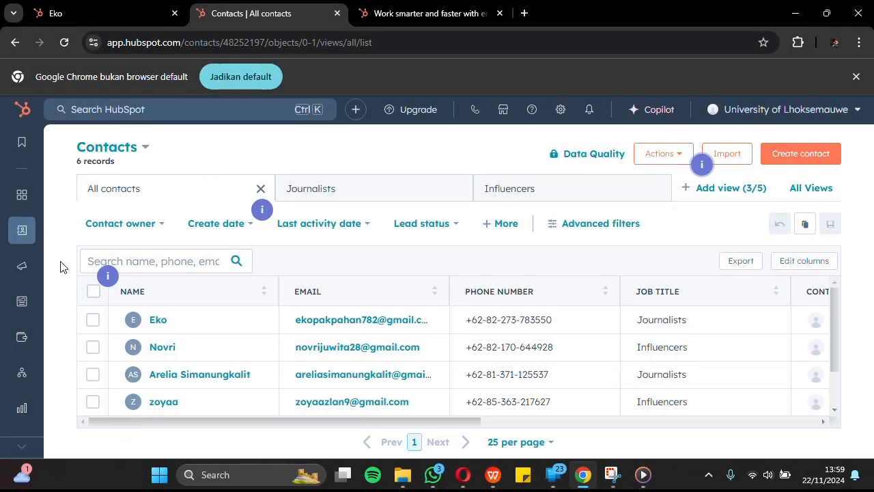
Go to the CRM lists and start a new contact-based list named "Dealing Customer"
click(25, 235)
click(125, 343)
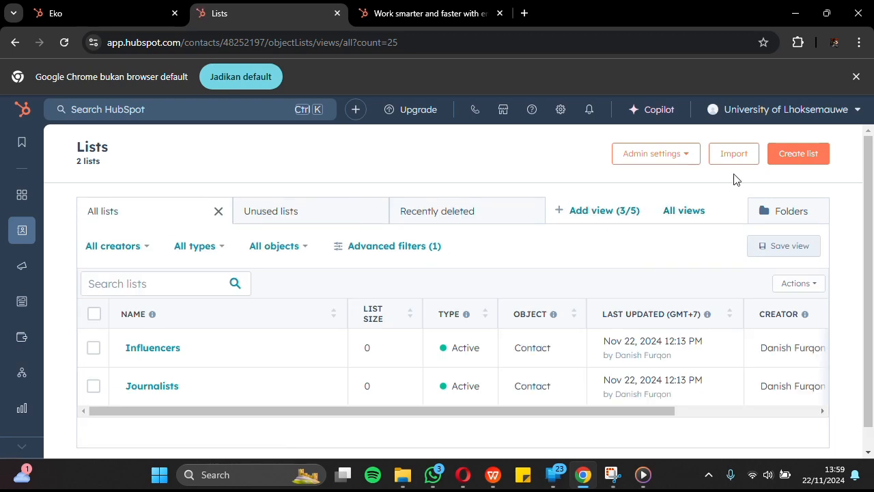
click(796, 159)
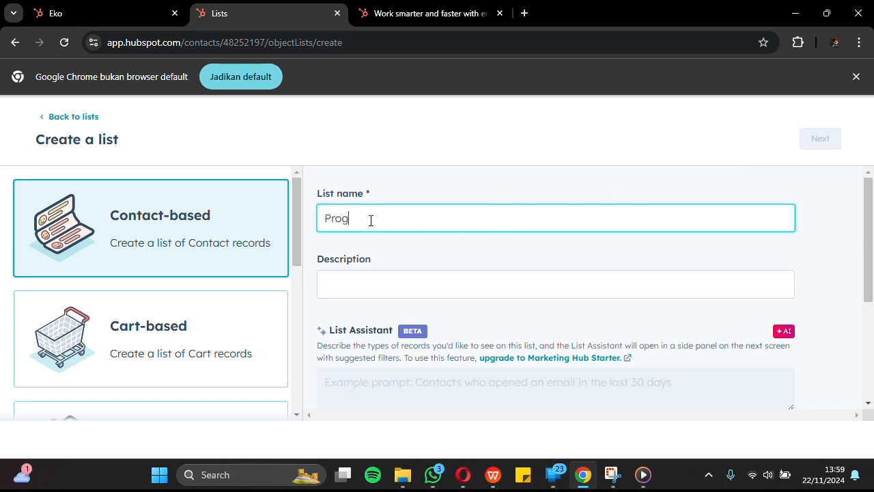
key(BackSpace)
key(BackSpace)
key(BackSpace)
key(BackSpace)
key(BackSpace)
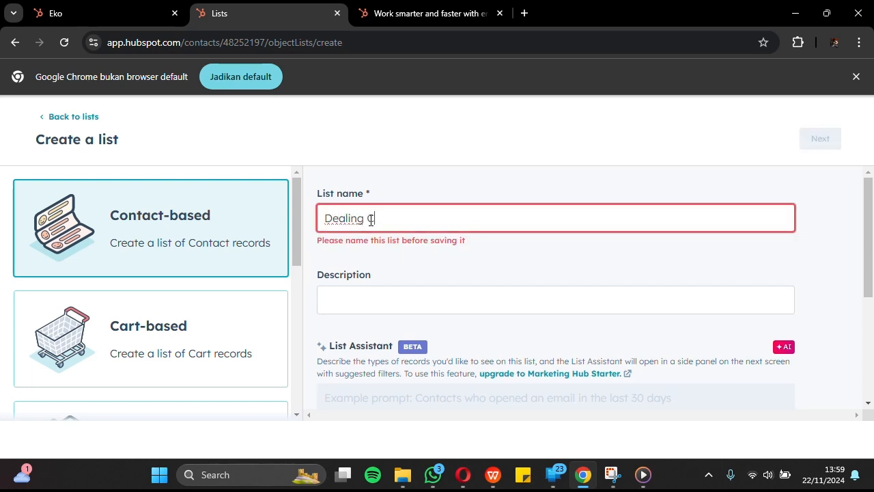
text(Dealing Customer)
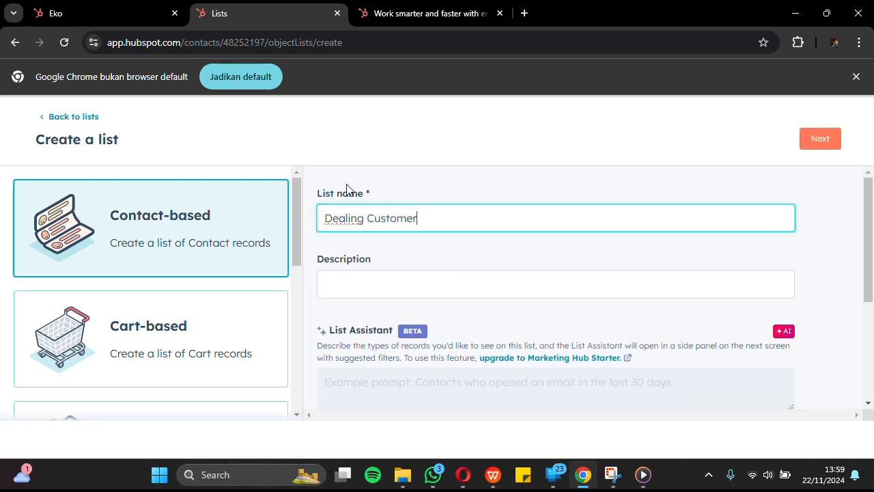
Describe the list as "Final Customer", keep it as an active list and continue to its filters
click(364, 292)
text(Final Customer)
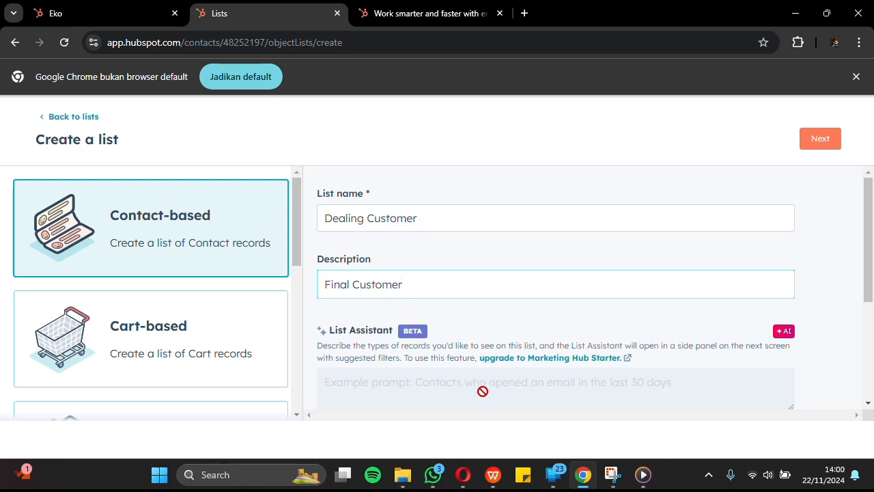
scroll(482, 390, down, 2)
scroll(527, 332, up, 1)
scroll(528, 326, down, 1)
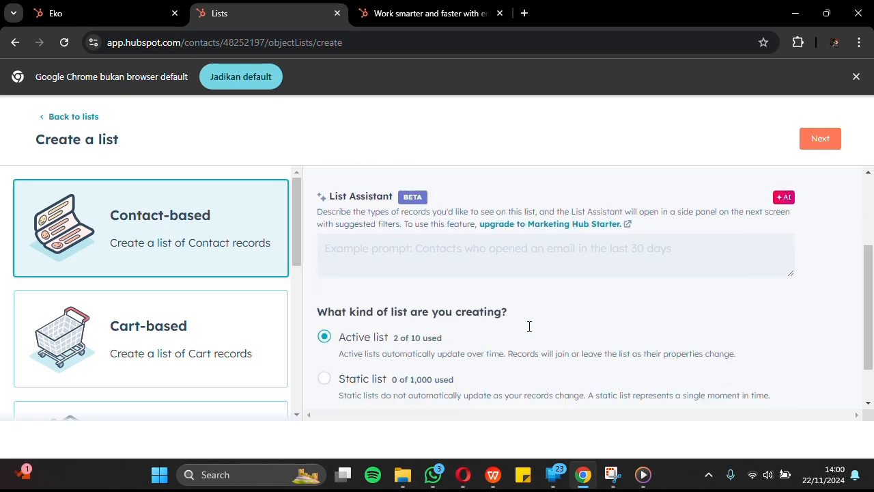
scroll(528, 332, down, 1)
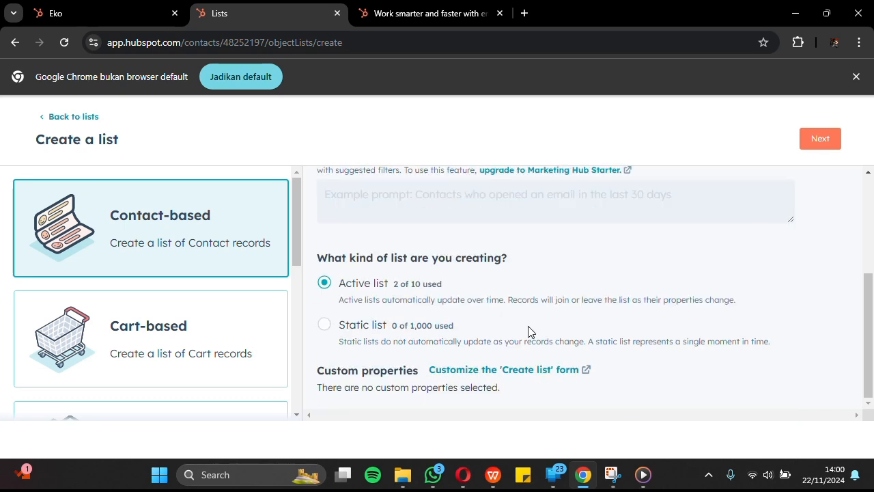
scroll(529, 332, up, 3)
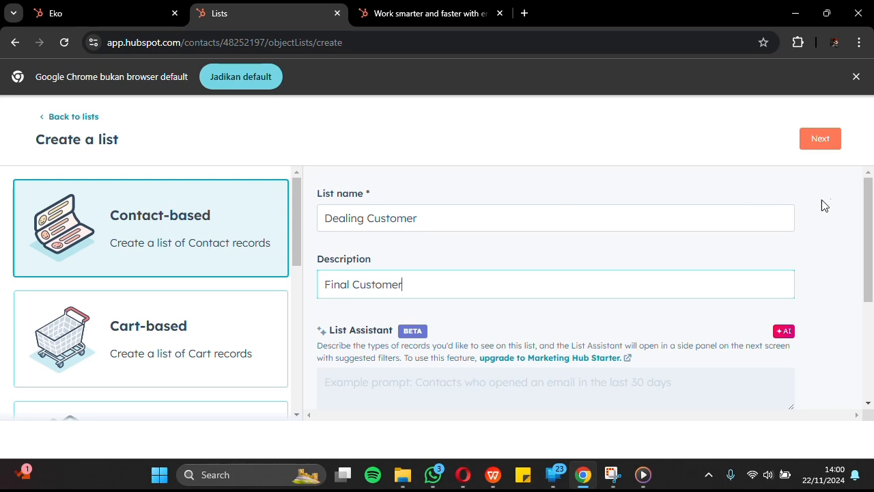
click(822, 140)
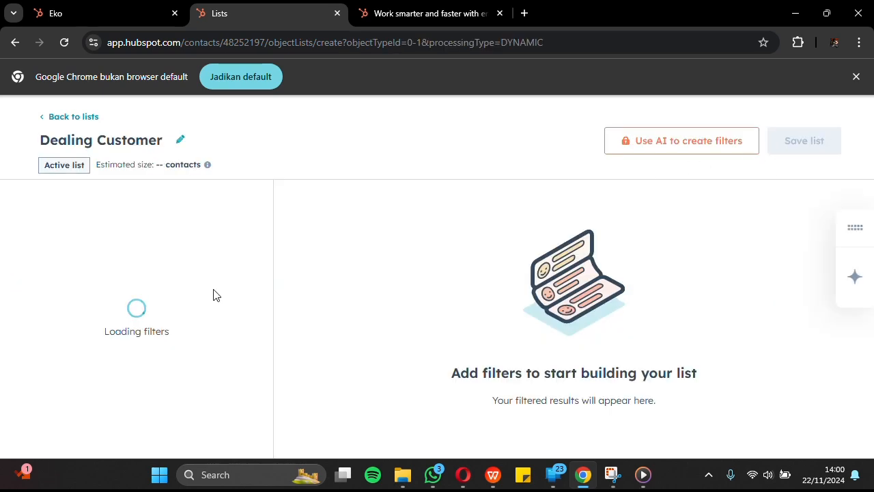
Add a filter on the contact property Last name to the list's first filter group
click(141, 296)
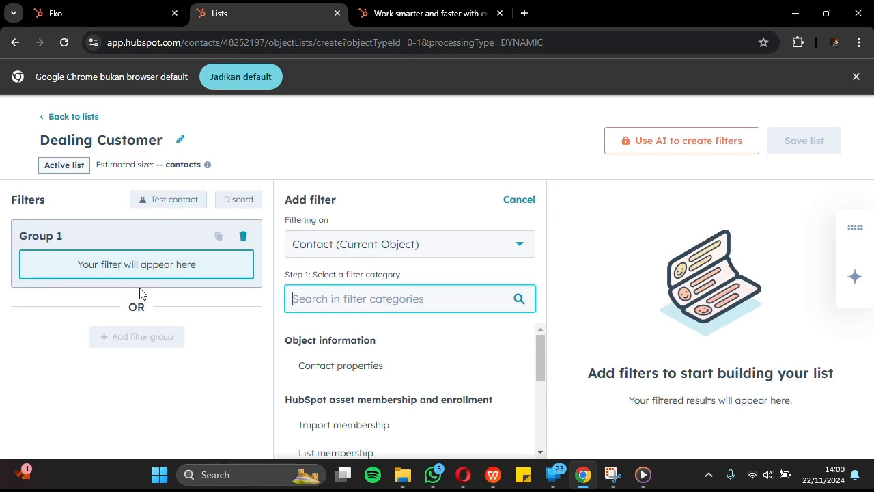
click(366, 366)
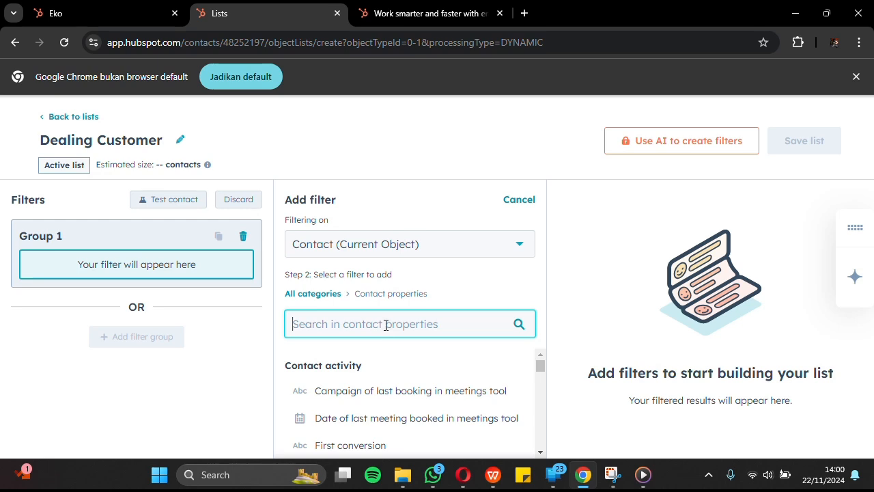
text(Last)
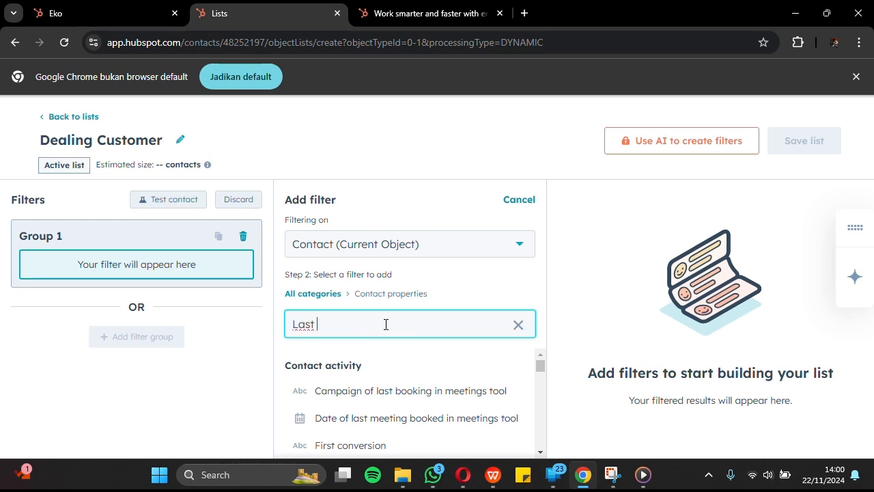
text( Name)
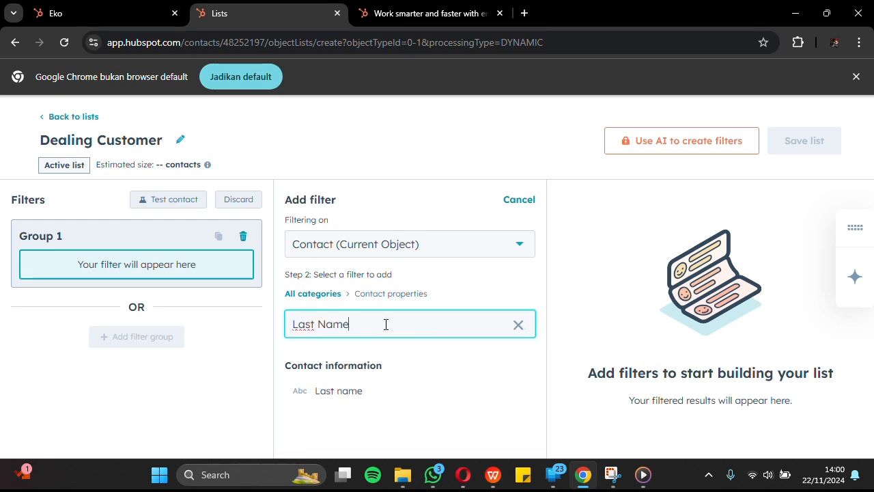
click(399, 390)
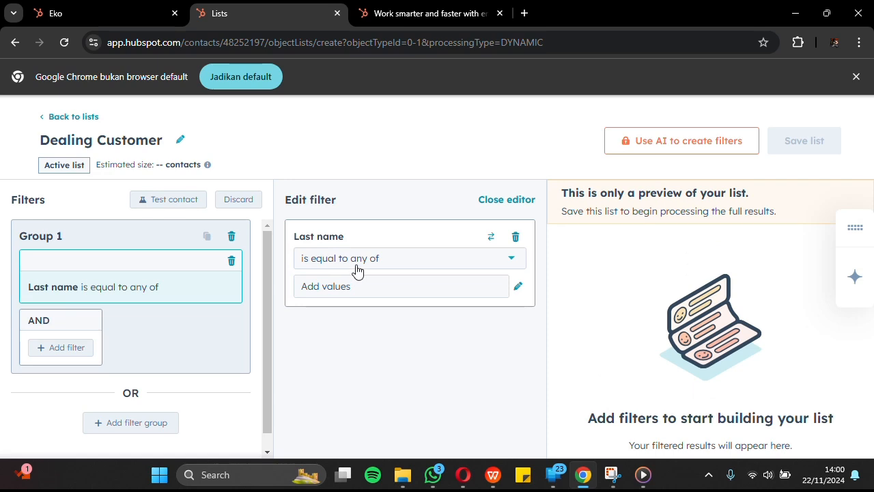
Set the Last name filter to "starts with any of" and add "s" as its value
click(357, 263)
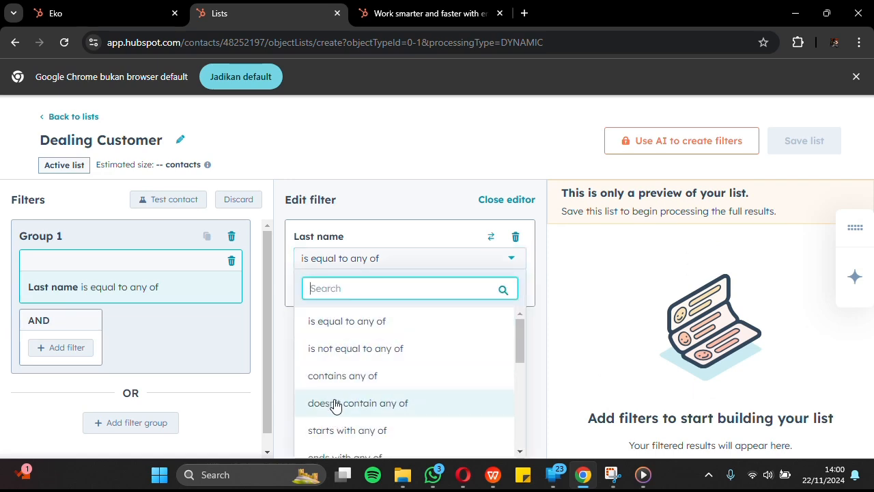
click(352, 431)
click(338, 284)
text(s)
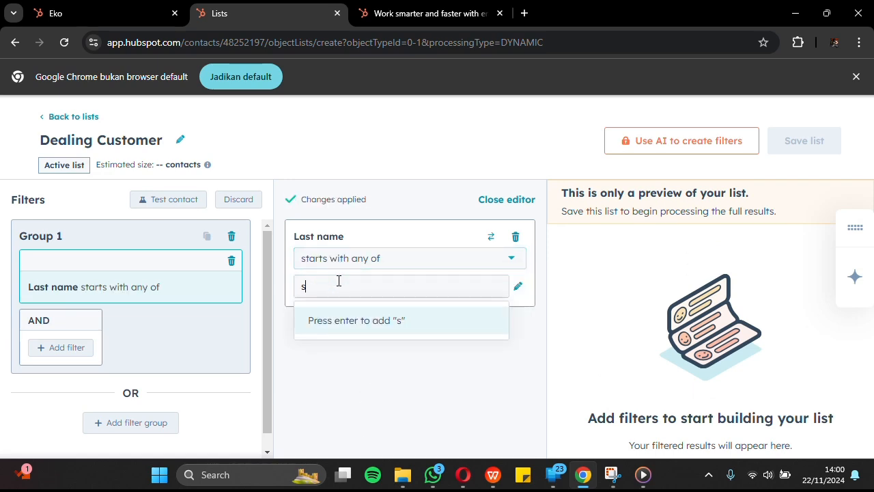
click(351, 323)
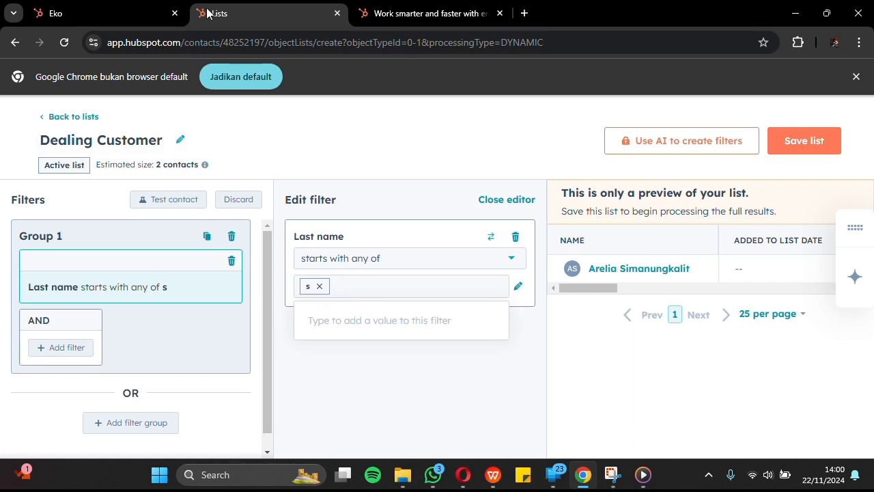
Open the contact record shown in the list preview to review its details and upcoming activities
click(357, 24)
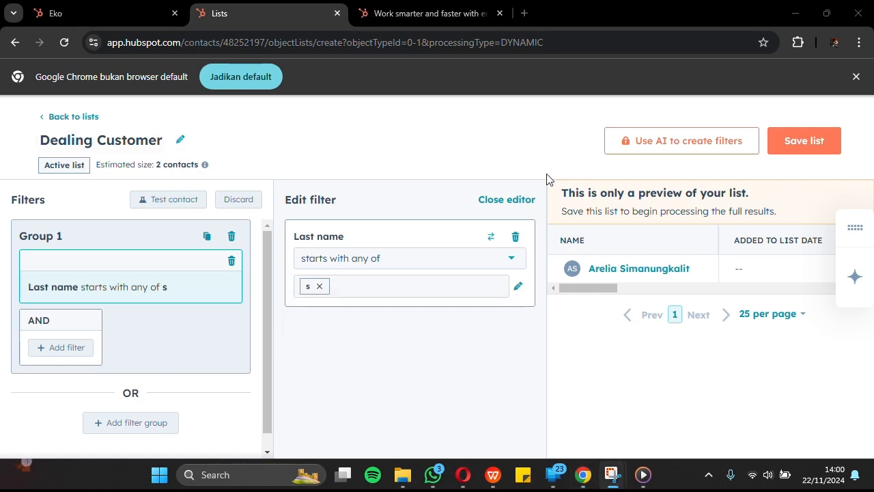
mouse_move(693, 271)
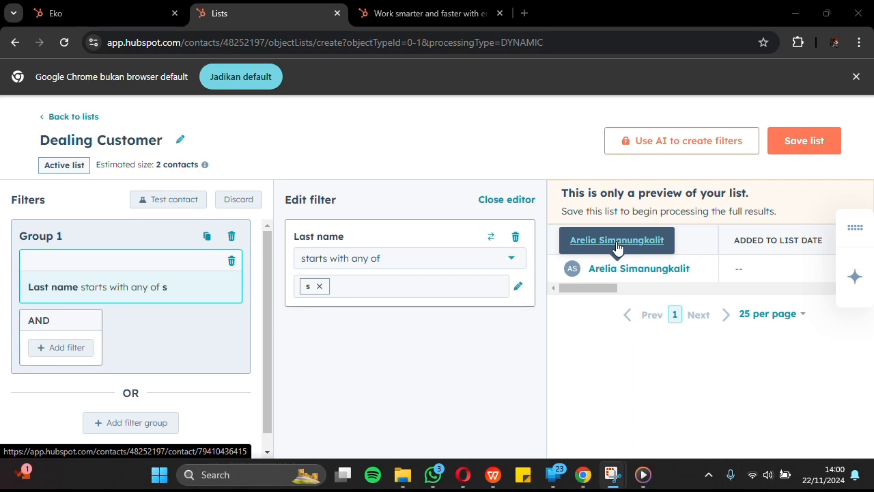
click(617, 243)
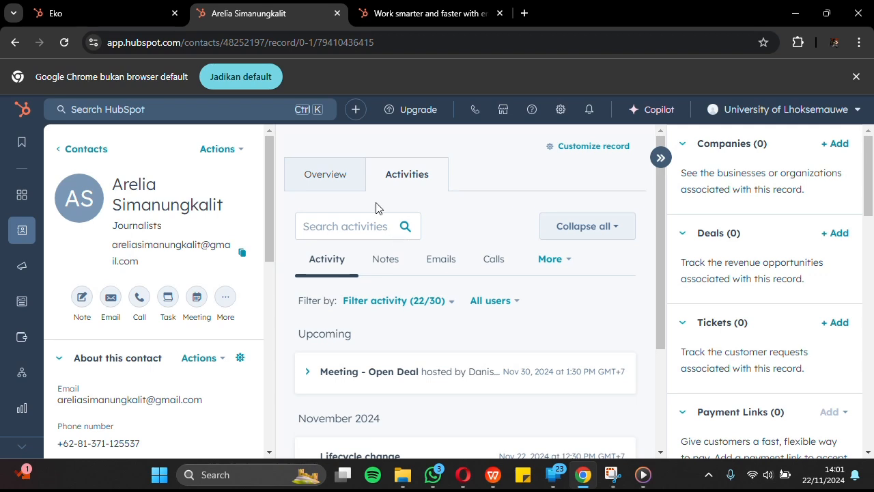
Return to the Dealing Customer list and start a new filter based on contact properties
click(10, 49)
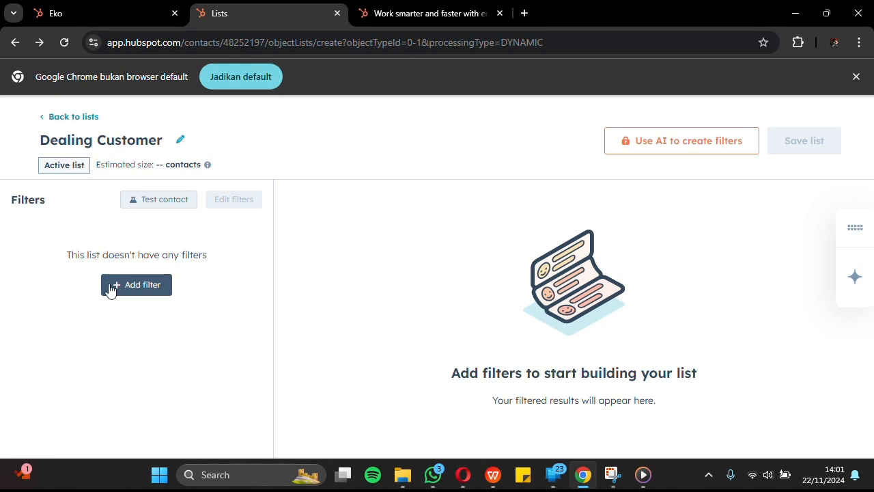
click(163, 290)
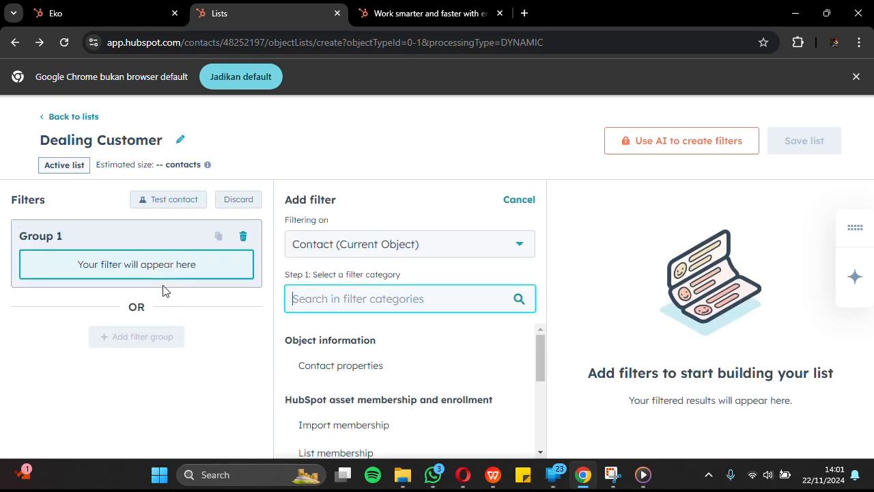
click(360, 370)
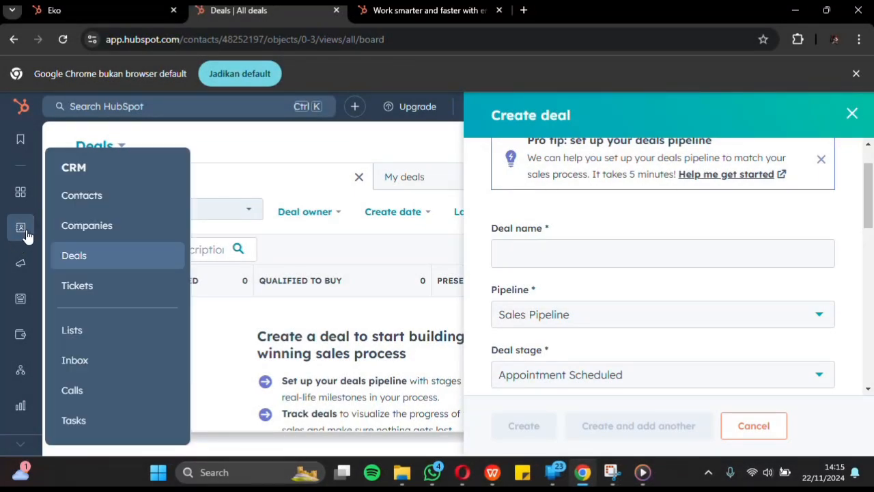
Close the open deal form, reload the CRM deals and start a new deal, opting to set up the pipeline yourself
click(853, 115)
mouse_move(10, 231)
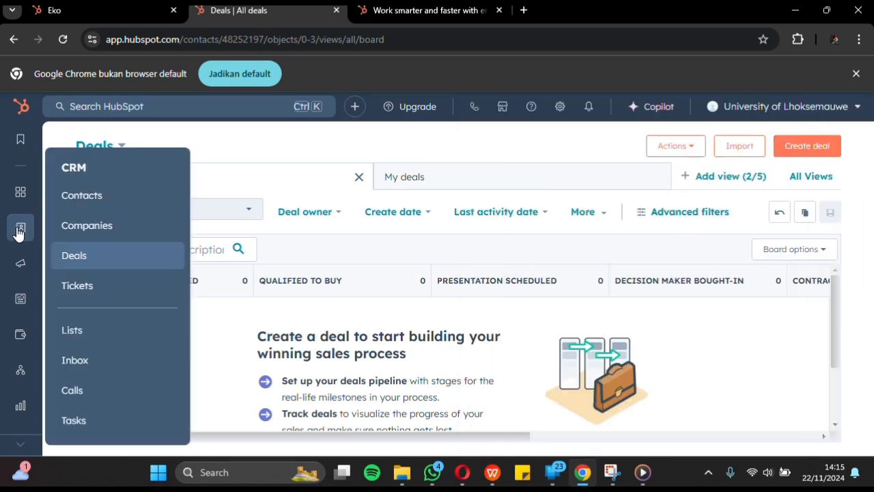
click(134, 254)
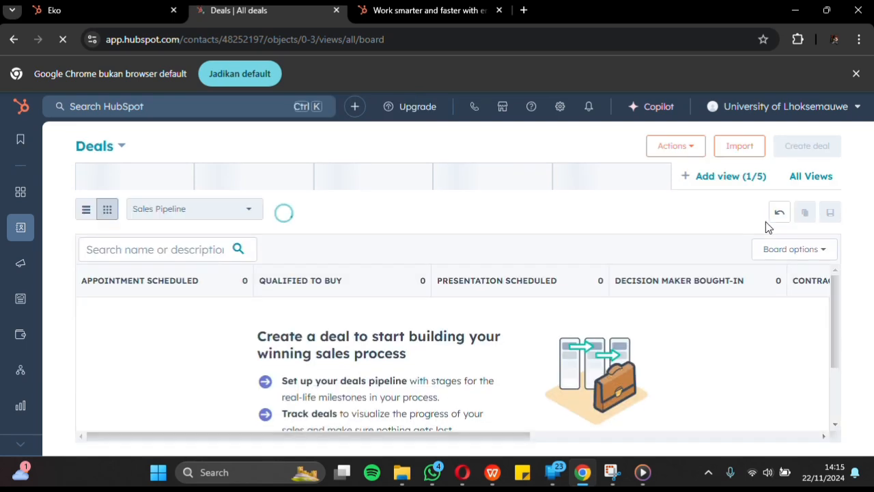
click(812, 147)
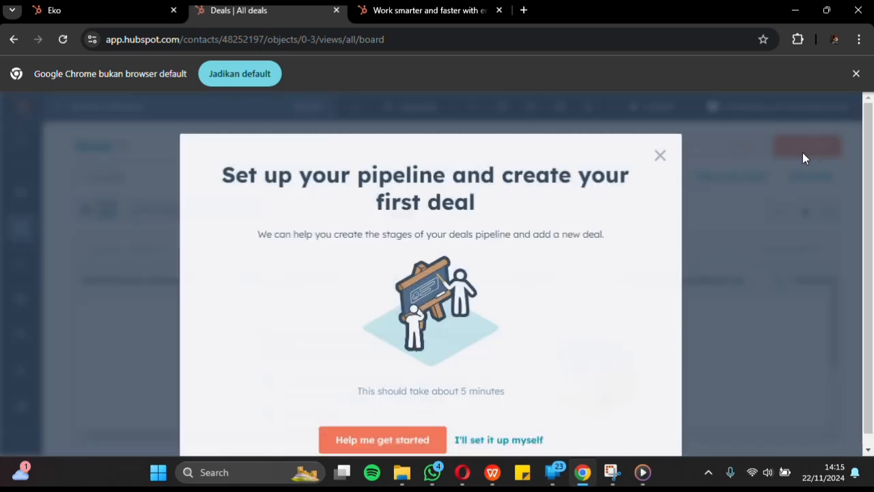
scroll(428, 384, down, 1)
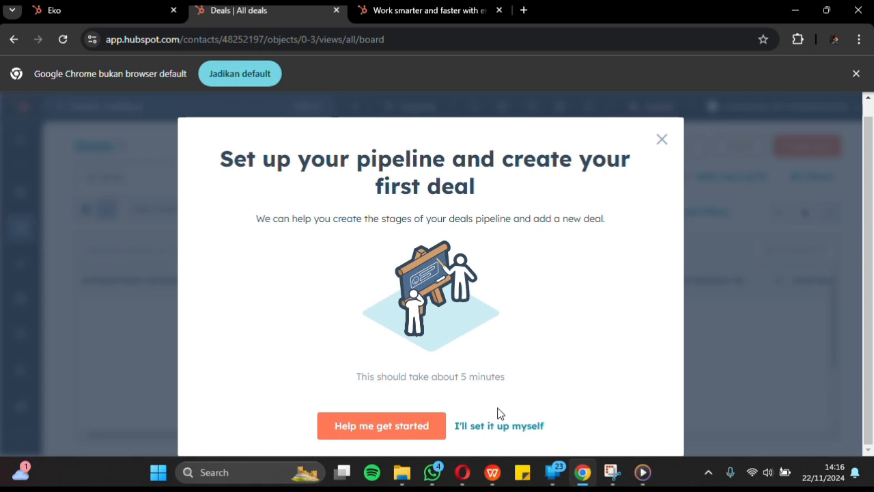
click(517, 425)
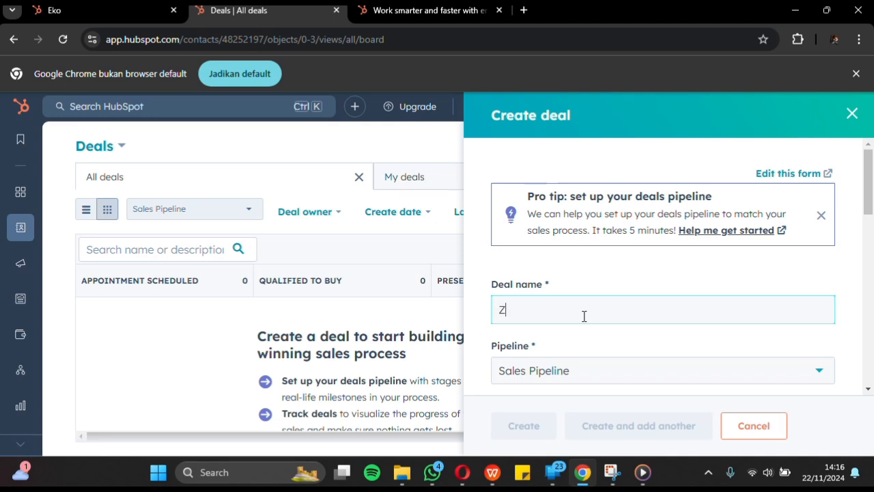
Name the deal "Zoya Company", create it and continue to a blank form for another deal
text(oya Company)
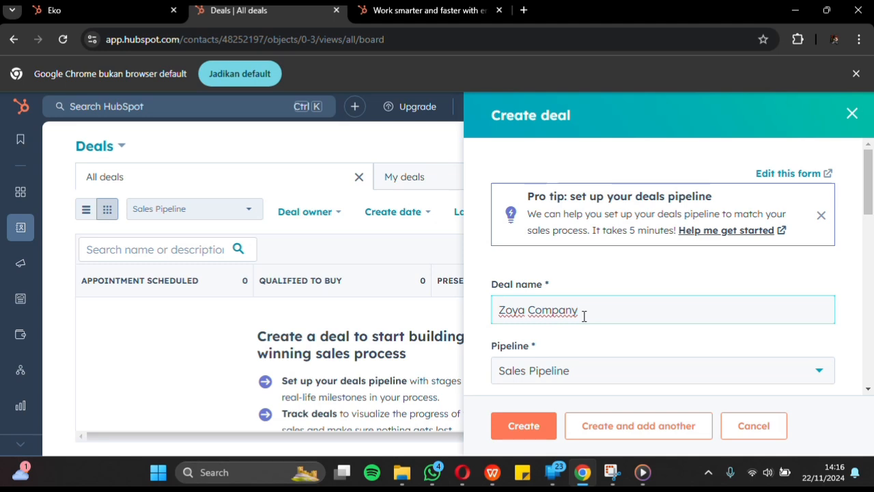
scroll(584, 316, down, 5)
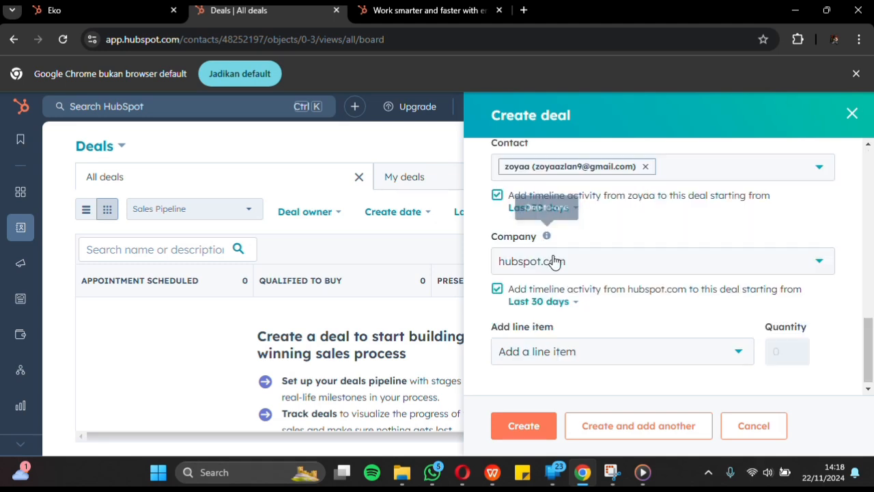
click(542, 434)
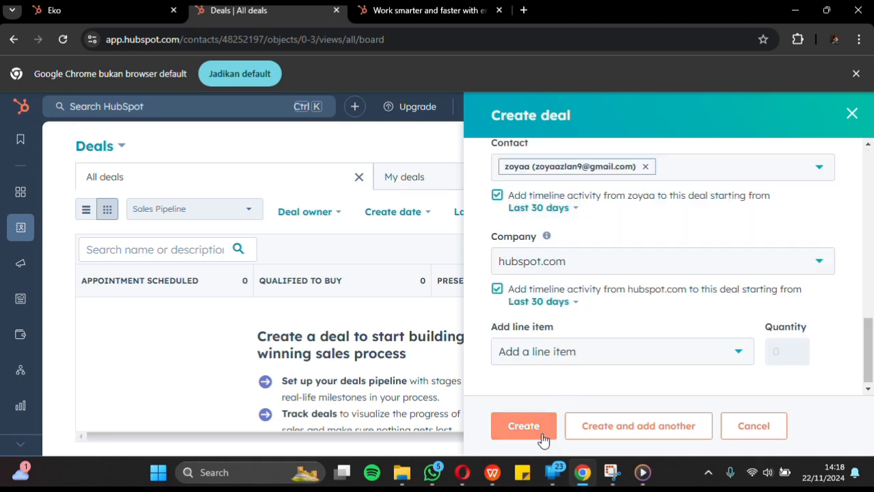
click(636, 436)
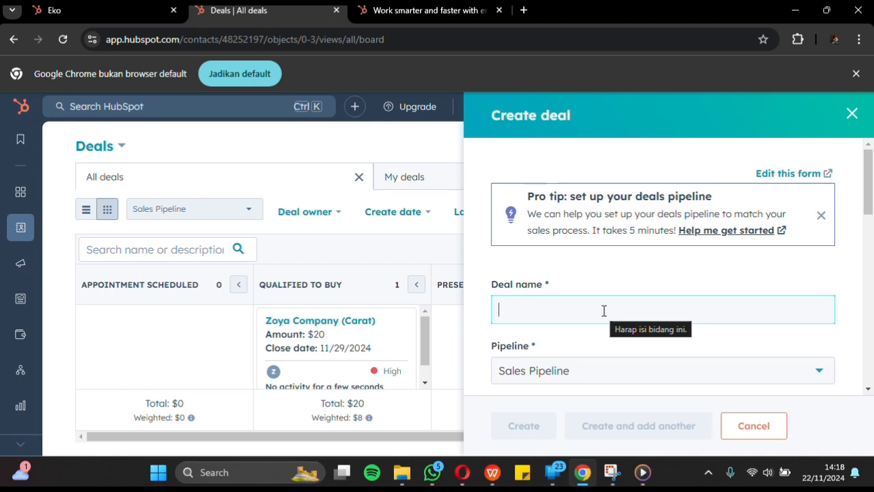
Name the second deal, beginning with "Coco"
text(C)
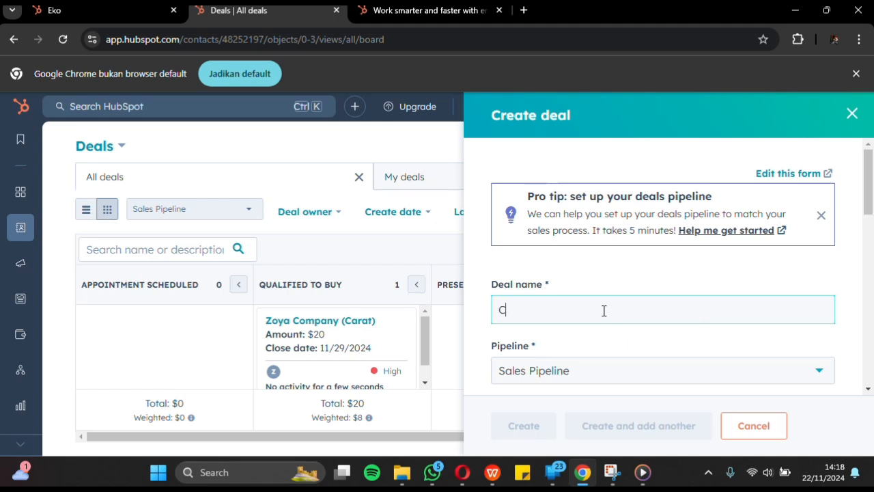
text(oco c)
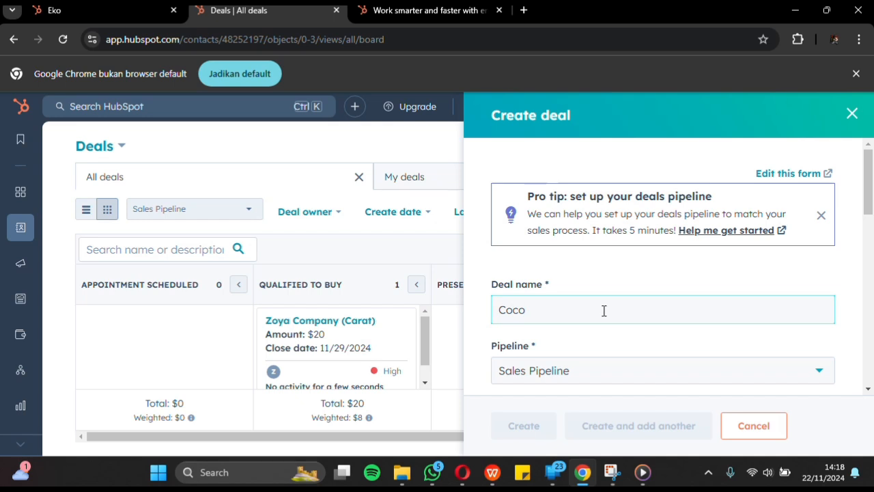